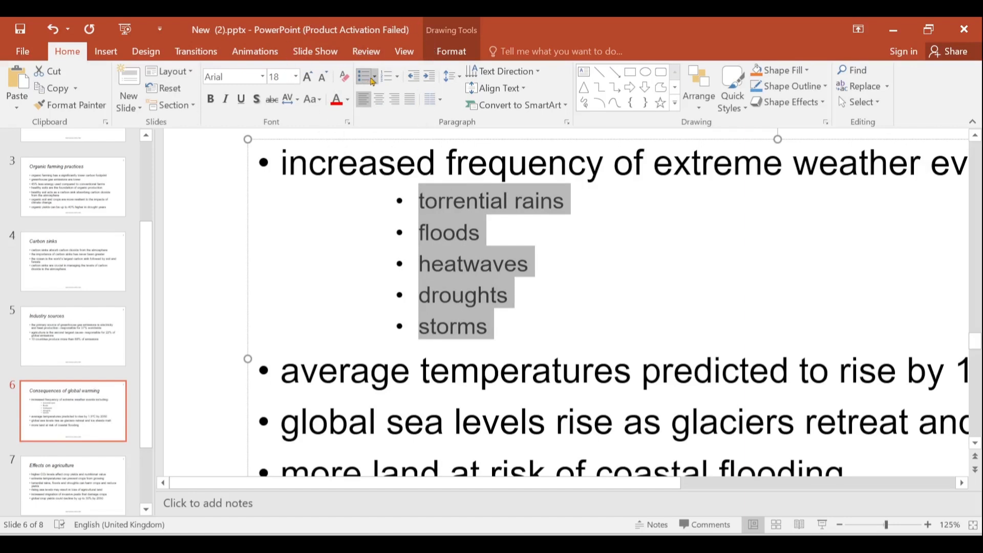
Step: Change the bullets of the selected sub-list from torrential rains to storms to a custom en dash symbol (character code 150)
click(376, 81)
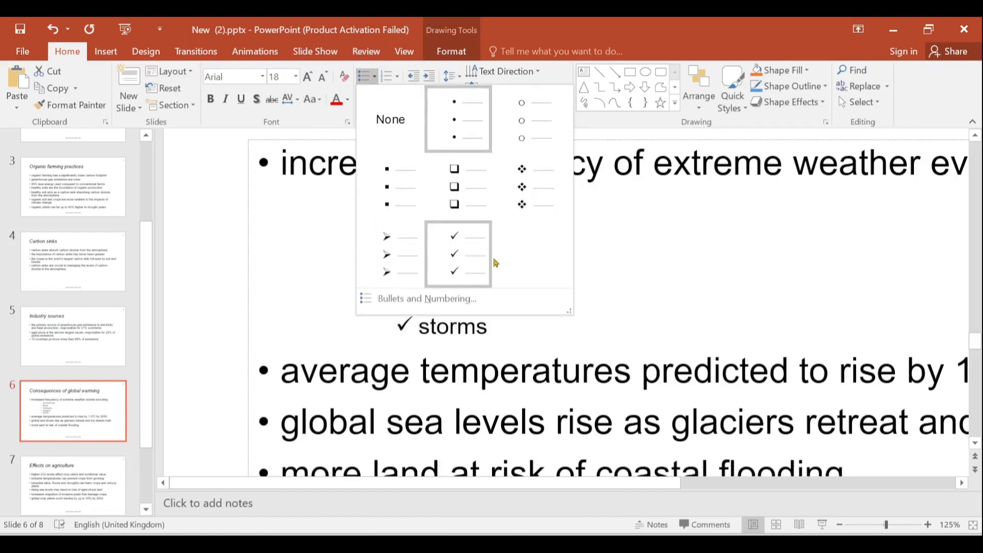
click(492, 301)
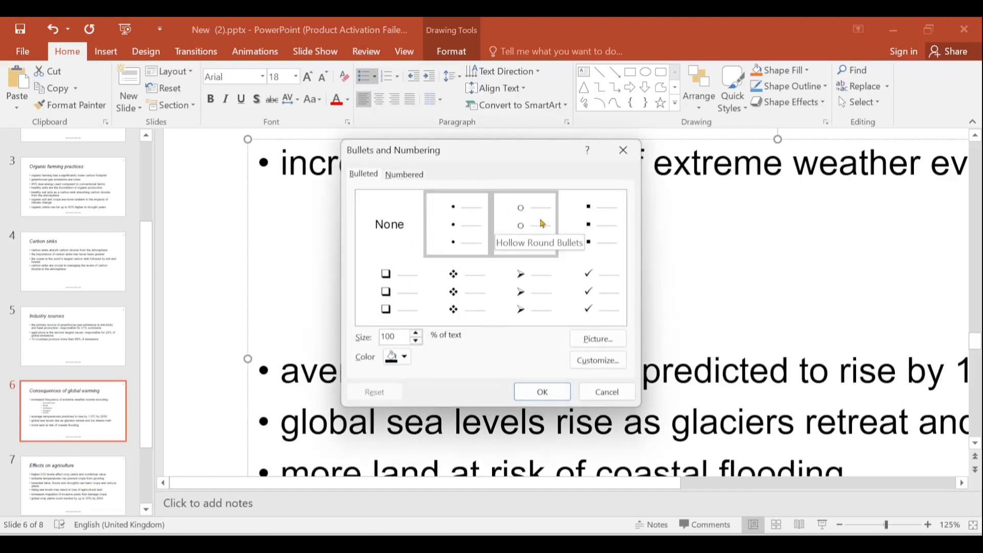
click(598, 360)
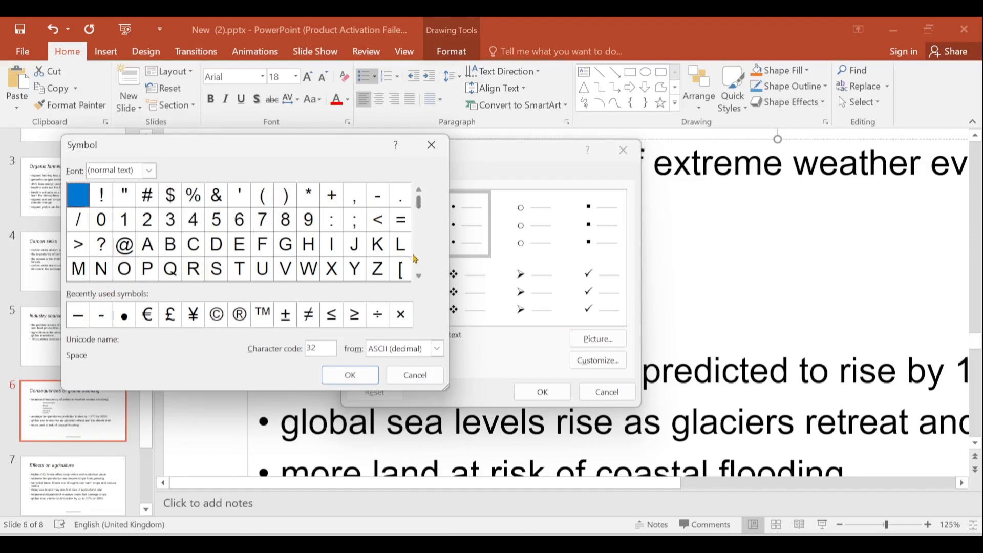
click(418, 278)
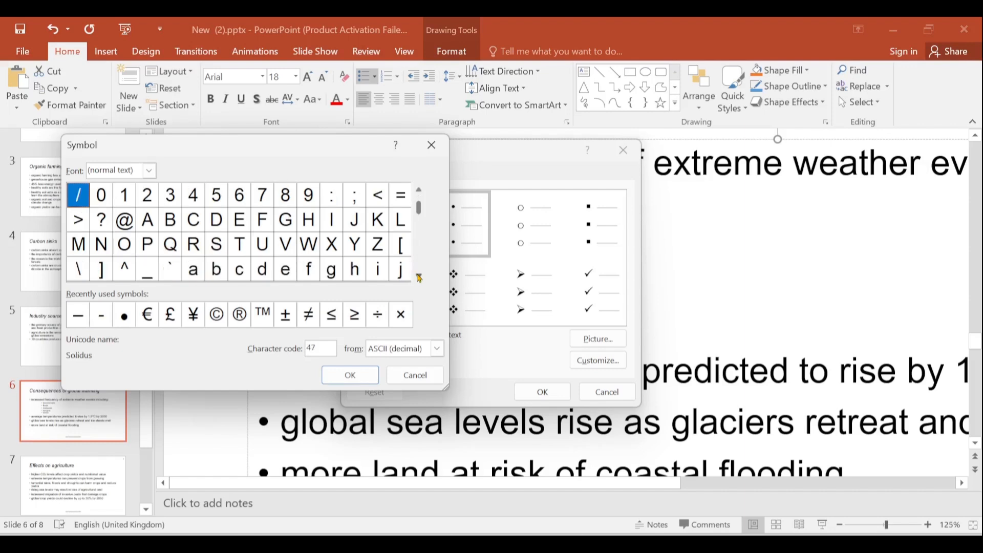
click(419, 278)
click(419, 277)
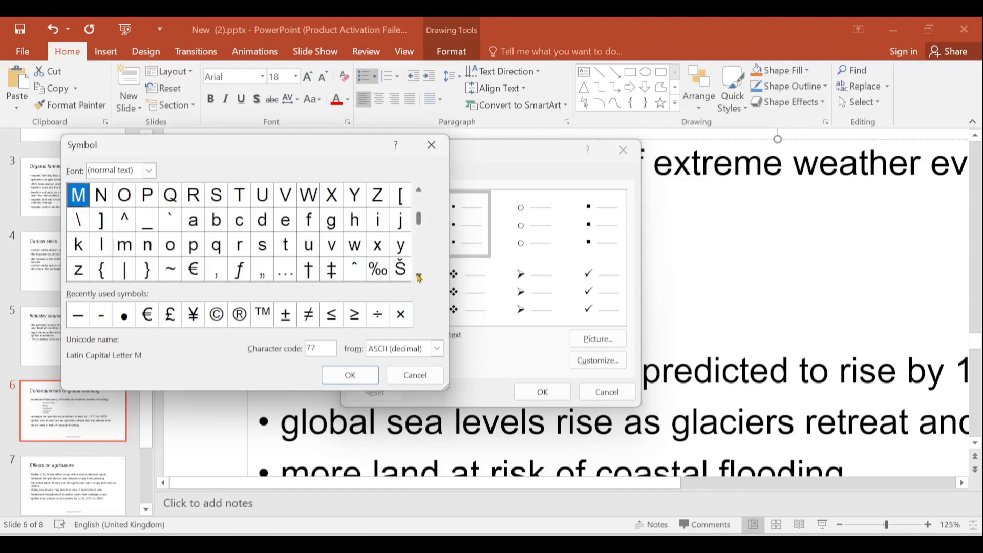
click(419, 277)
click(419, 277)
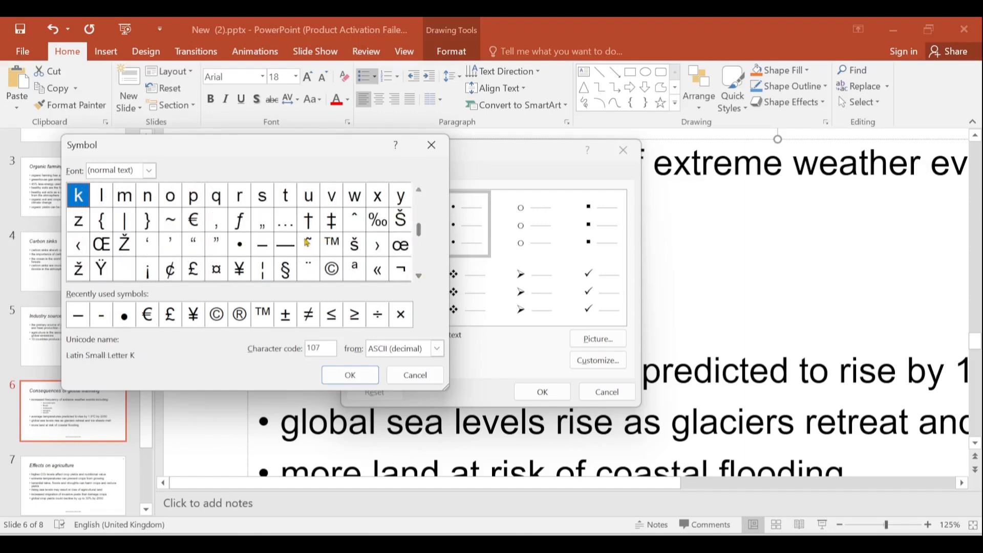
click(264, 245)
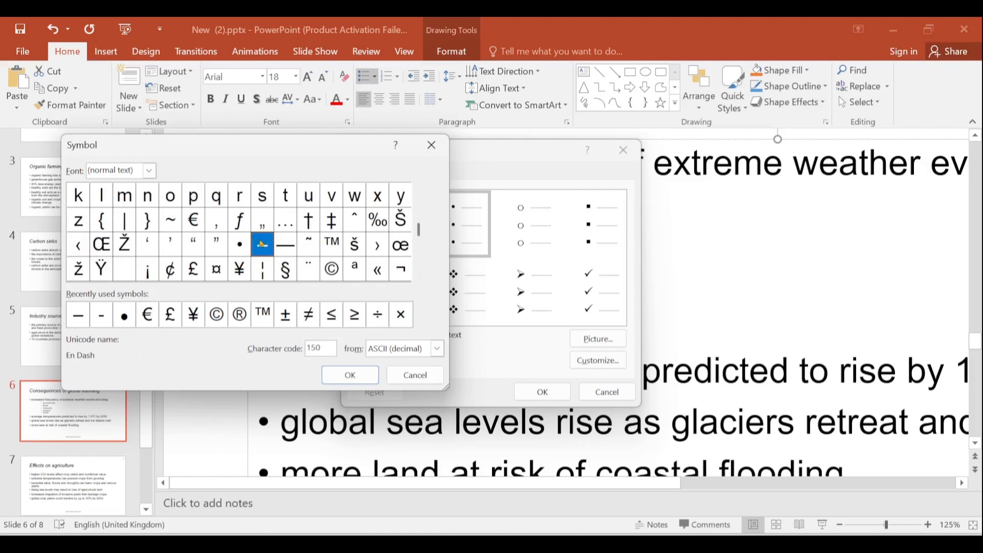
click(351, 368)
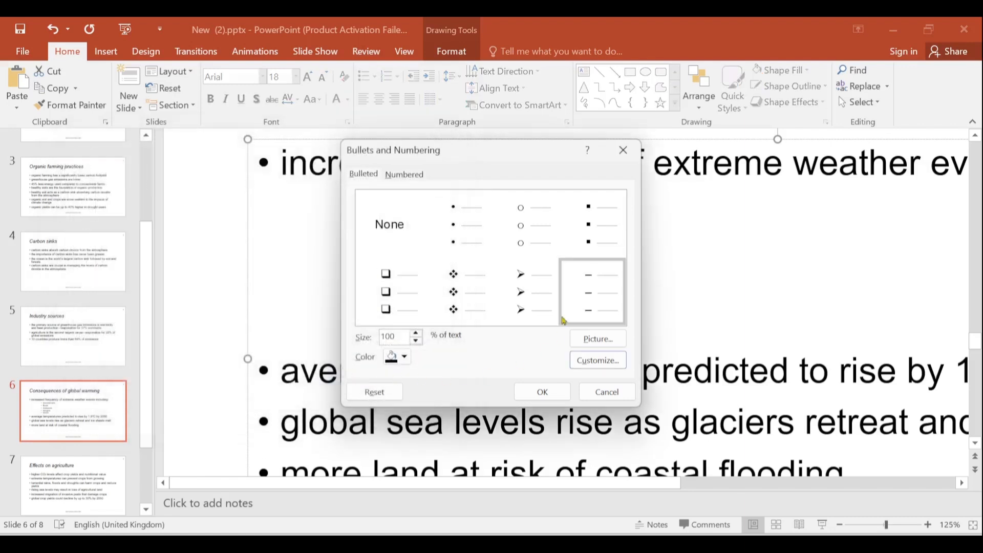
click(542, 392)
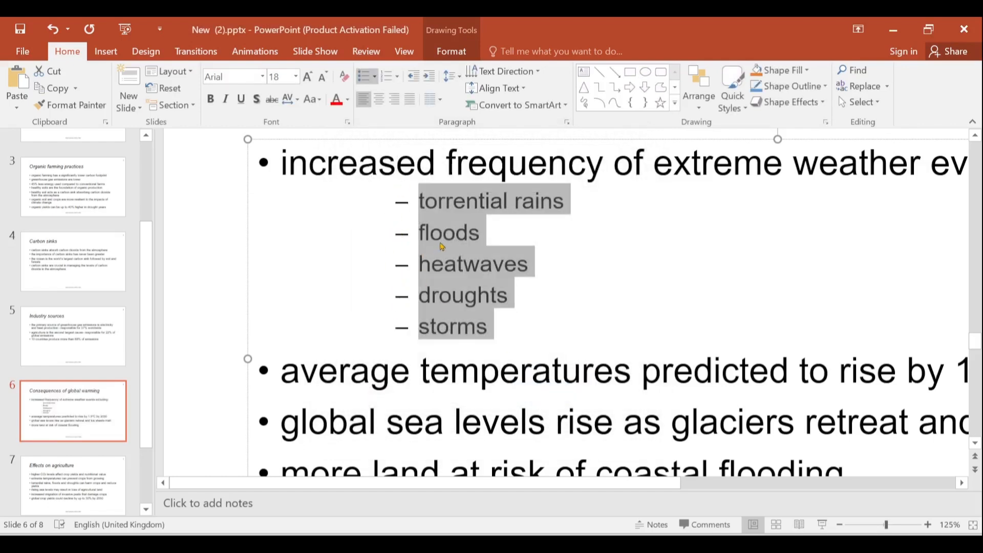
Step: Italicize the selected sub-list of extreme weather events on the Consequences of global warming slide
click(226, 99)
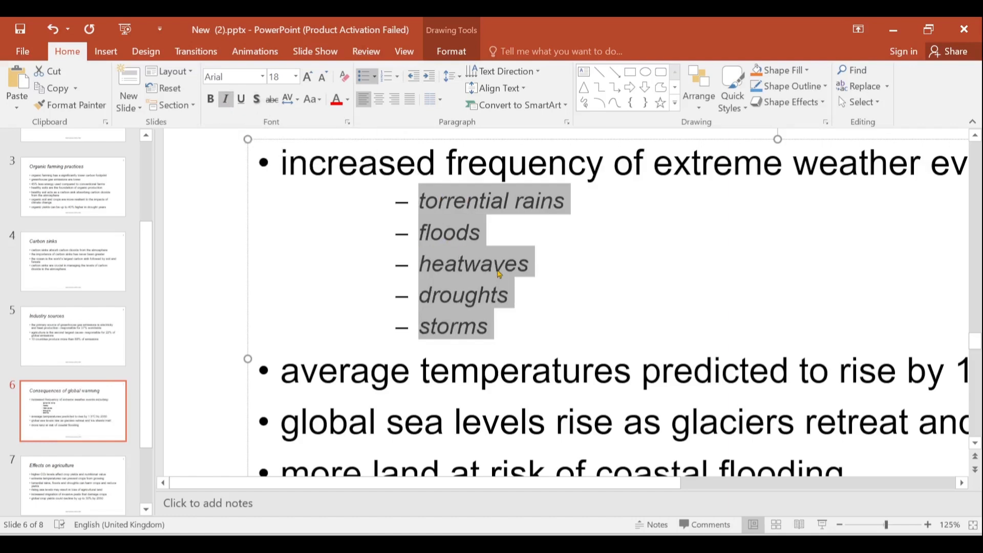
scroll(500, 274, down, 5)
click(520, 280)
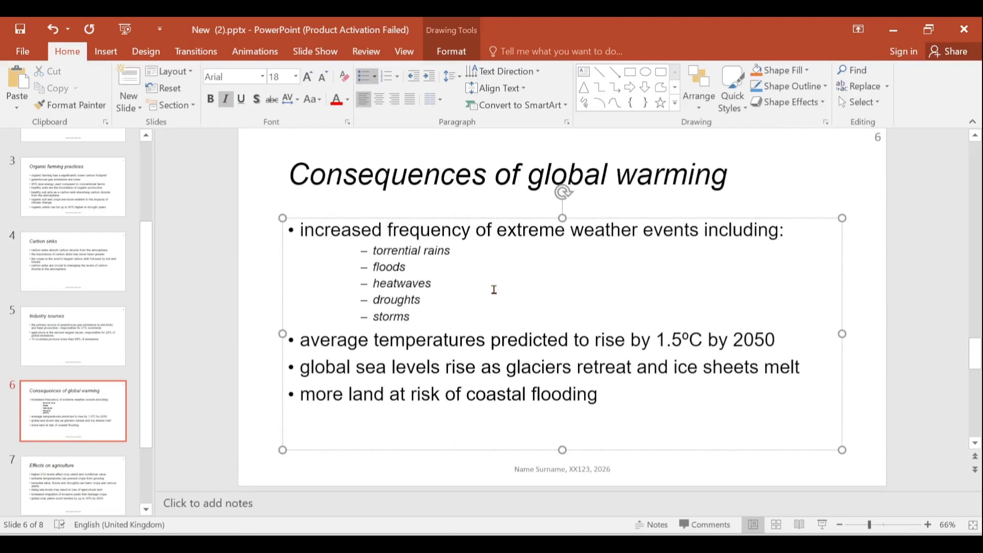
Step: Check task 25 in the question paper PDF in the browser and delete the Organic farming practices slide from the PowerPoint presentation
click(660, 544)
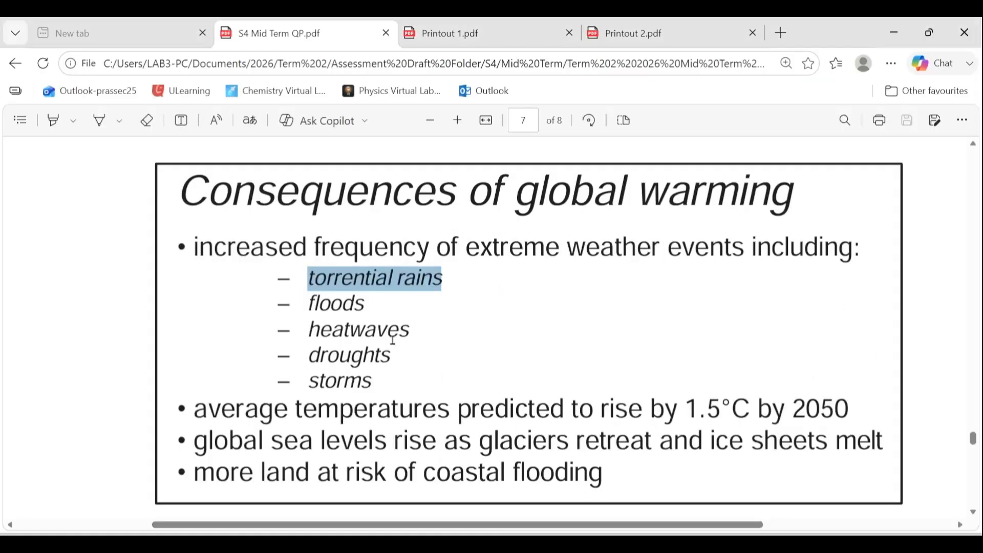
scroll(430, 319, down, 3)
scroll(429, 318, down, 5)
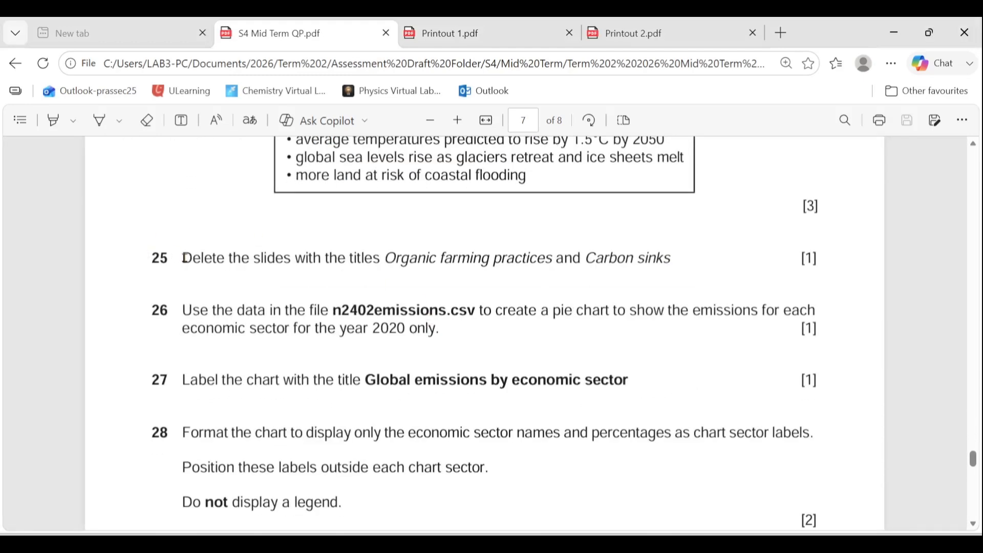
drag(186, 258, 675, 259)
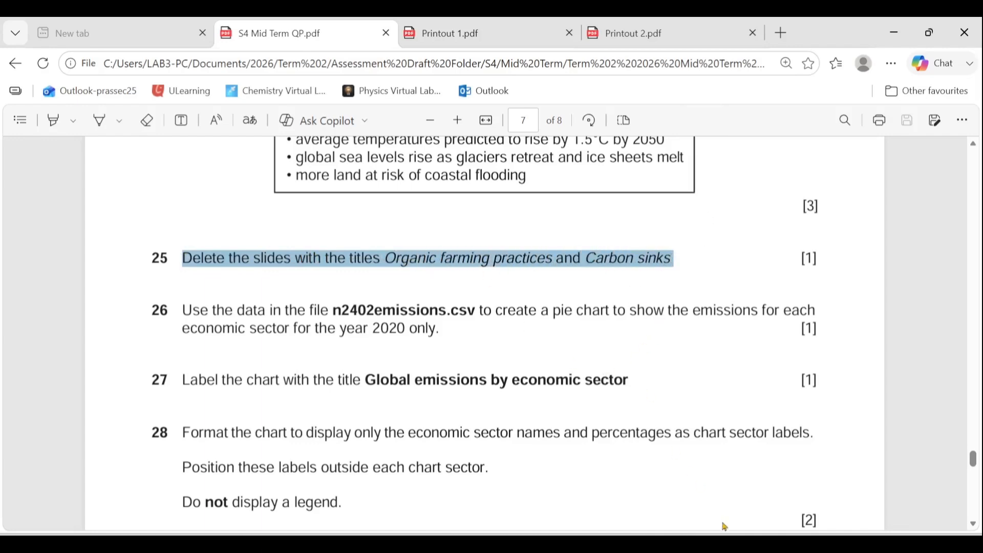
key(alt+Tab)
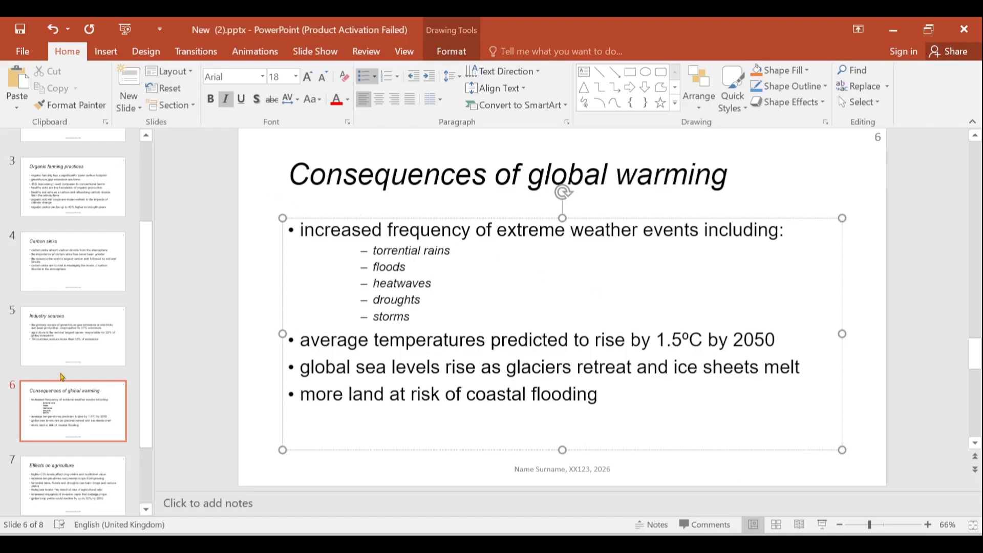
scroll(62, 378, up, 3)
click(102, 314)
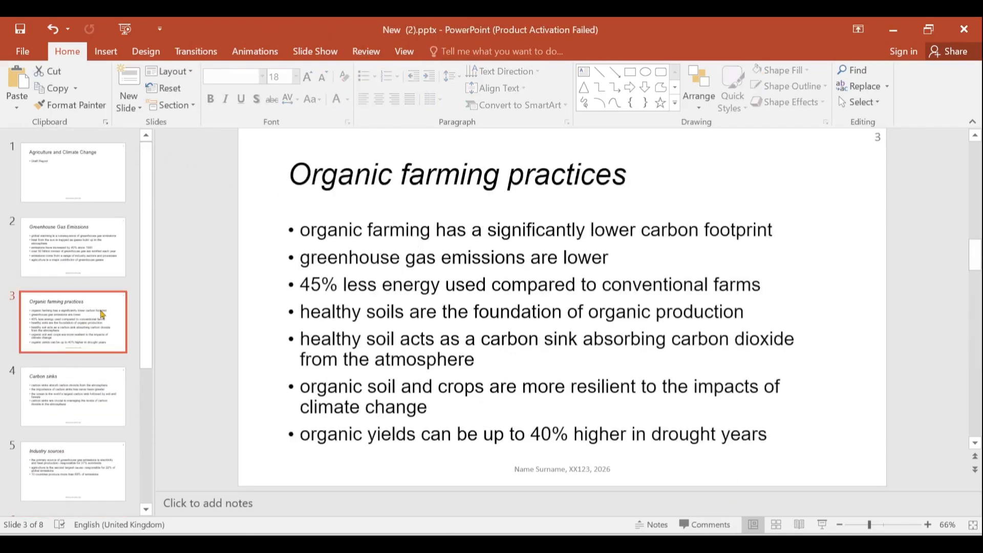
click(100, 374)
click(82, 331)
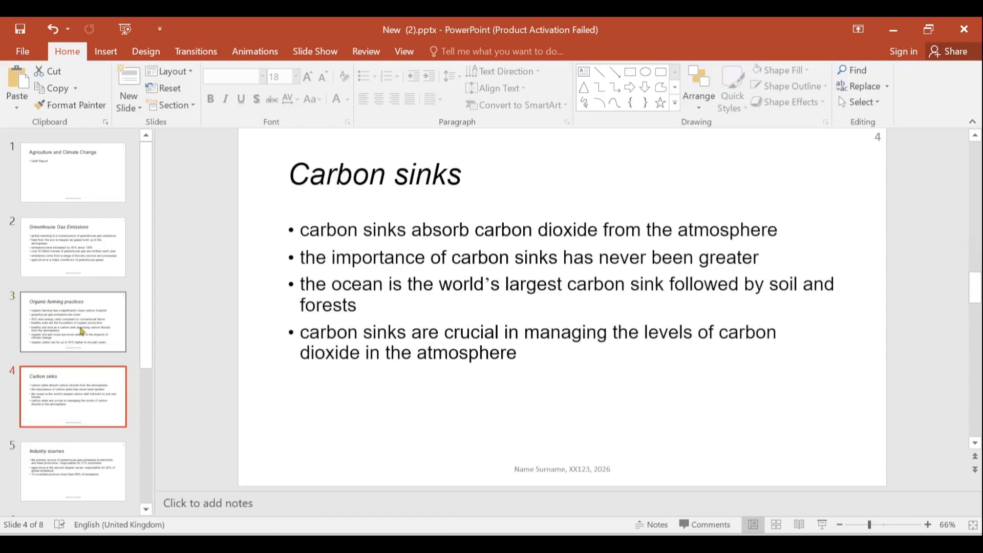
right_click(71, 318)
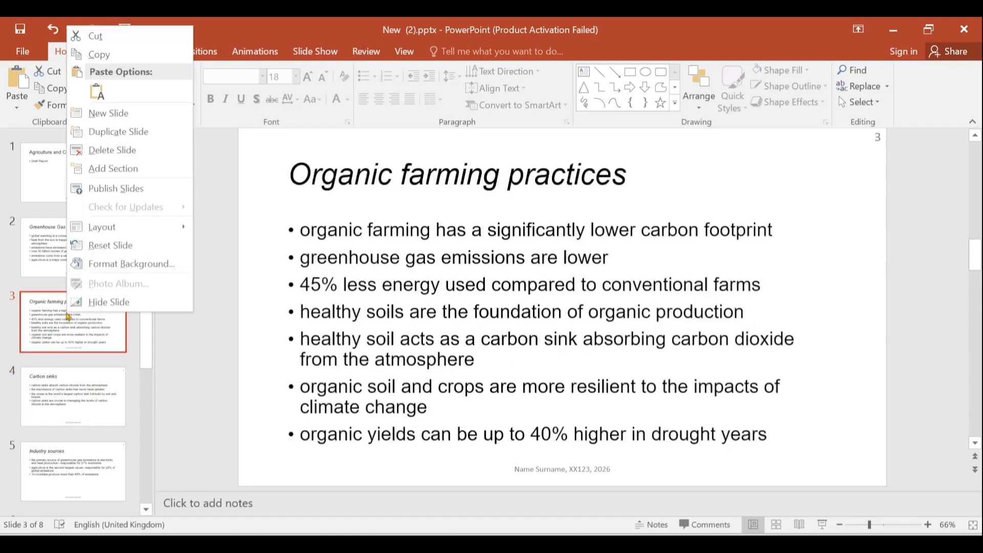
click(114, 152)
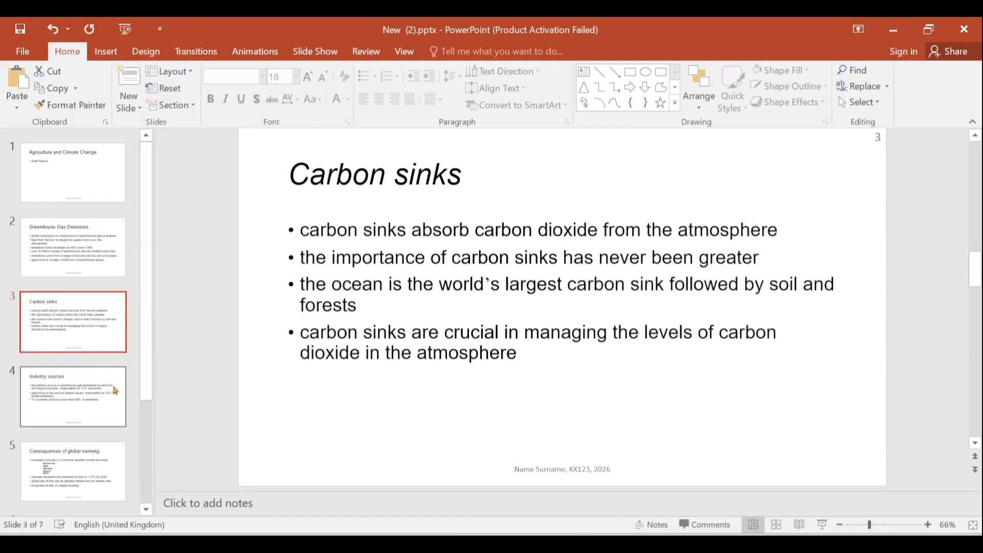
Step: Delete the Carbon sinks slide and look over the remaining slides
right_click(75, 322)
click(144, 156)
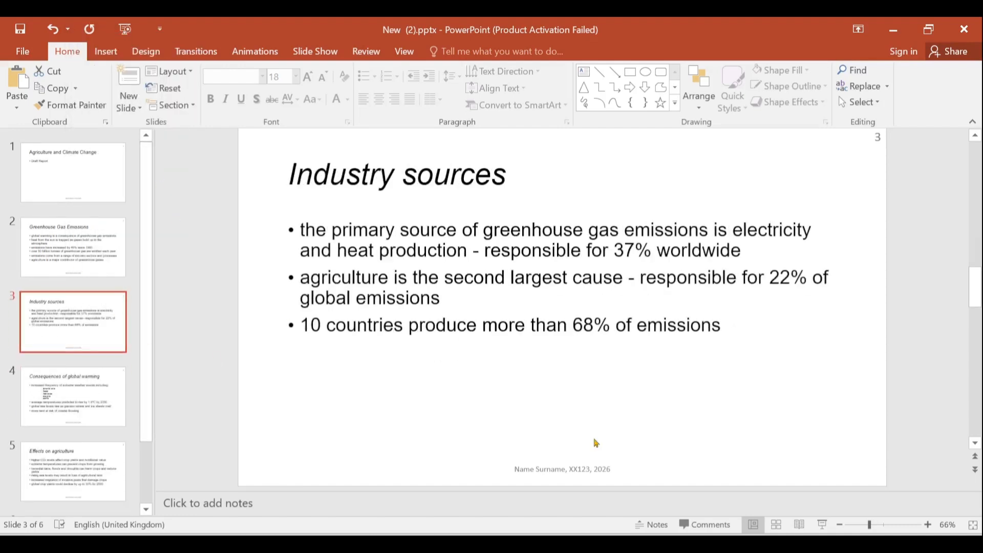
scroll(31, 427, down, 3)
scroll(88, 423, up, 3)
Step: Check task 26 in the question paper PDF and open n2402emissions.csv from the Source File folder in Excel
key(alt+Tab)
drag(187, 310, 474, 312)
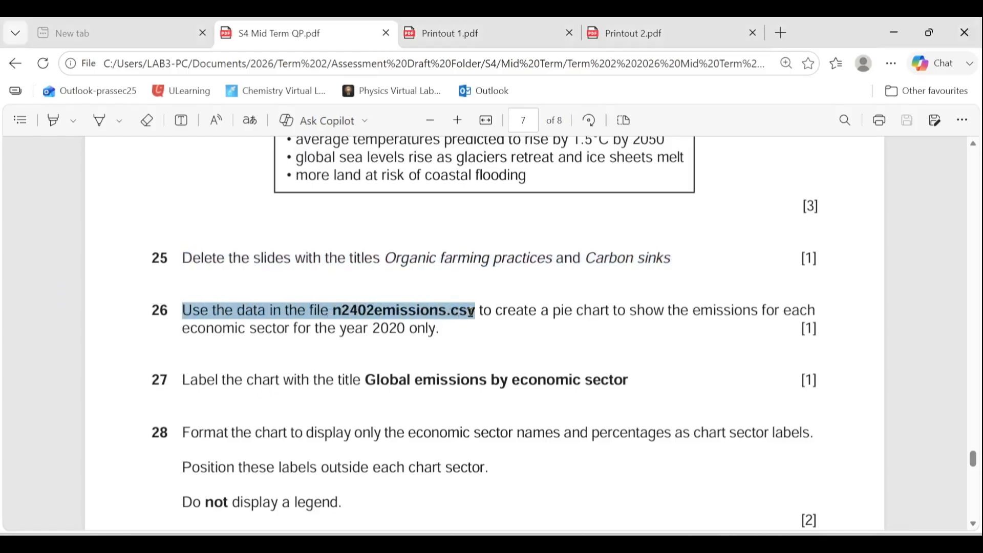
key(ctrl+c)
key(alt+Tab)
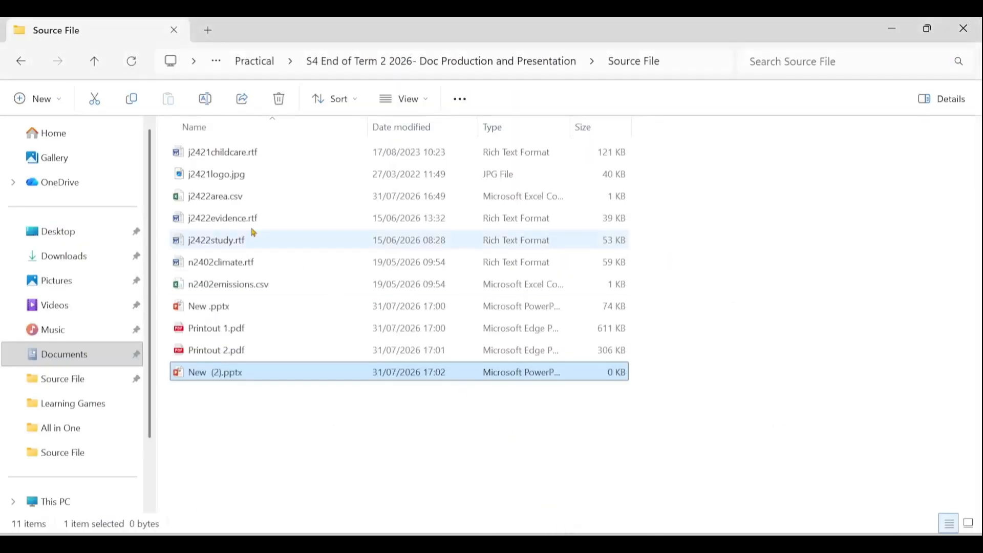
double_click(235, 285)
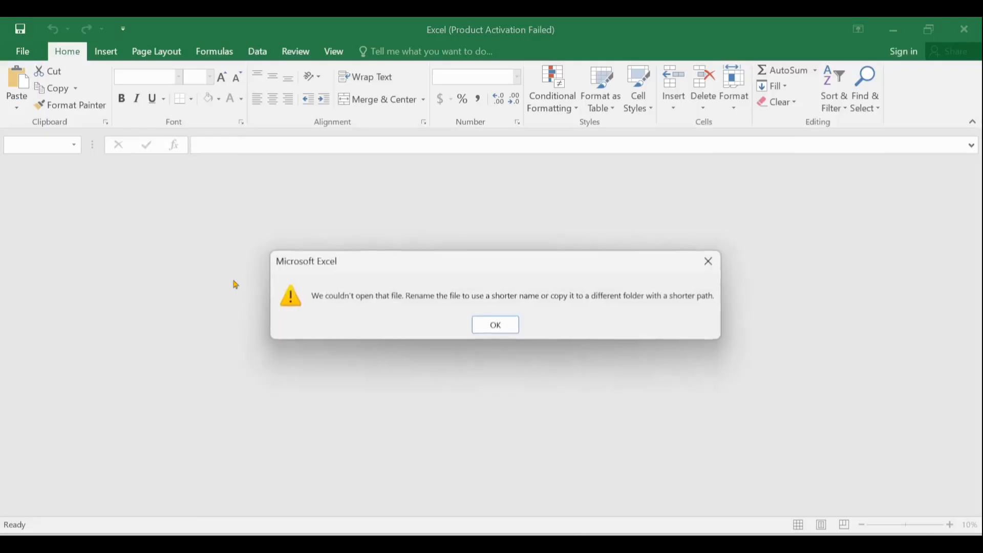
click(488, 326)
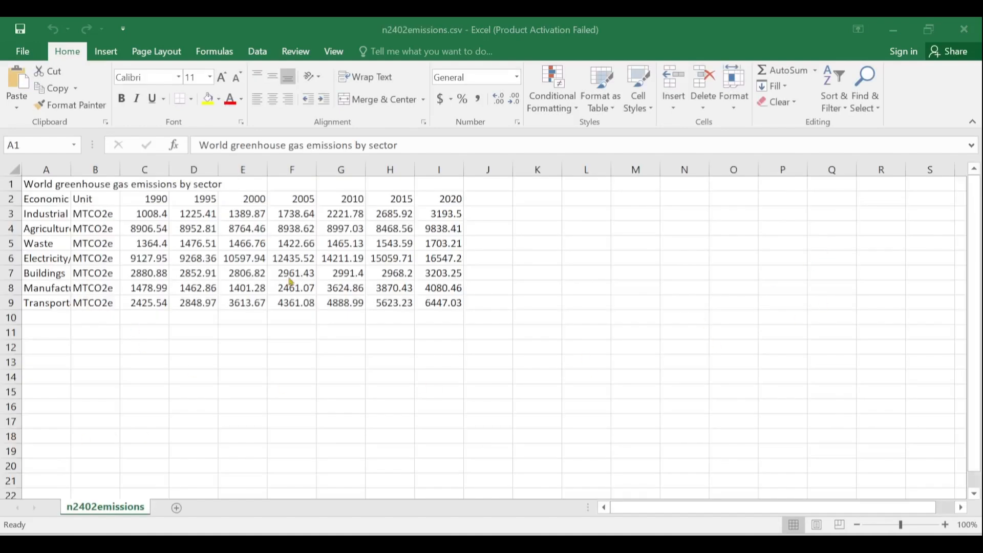
Step: Auto-fit the width of all columns in the n2402emissions worksheet
click(12, 170)
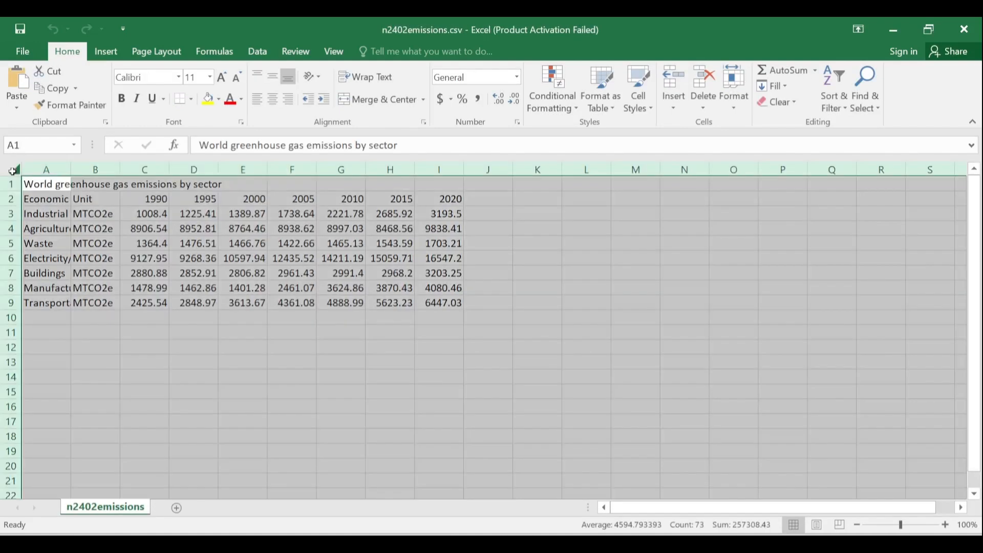
double_click(72, 167)
click(194, 301)
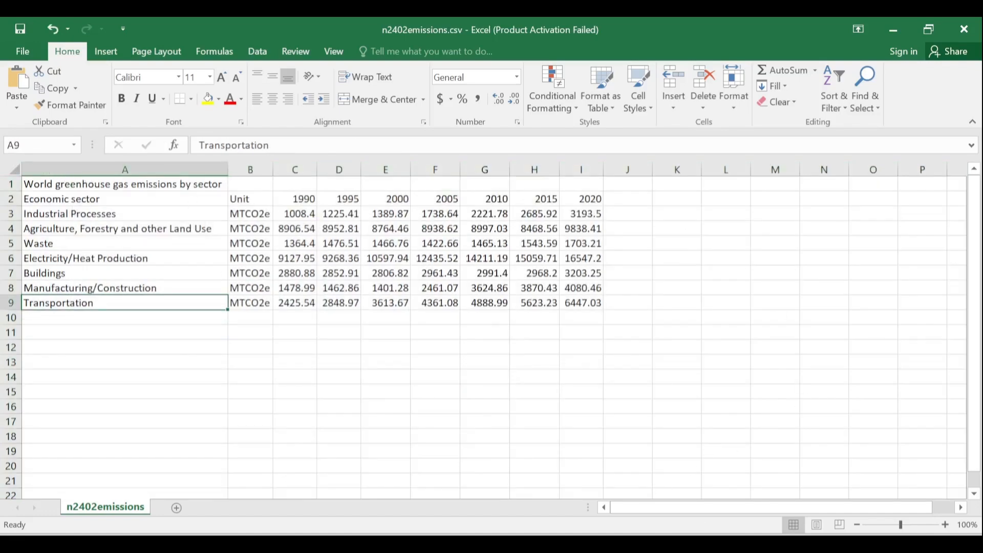
Step: Read the pie chart requirement of task 26 in the question paper, and examine the economic sector, unit and year columns in the emissions sheet
key(alt+Tab)
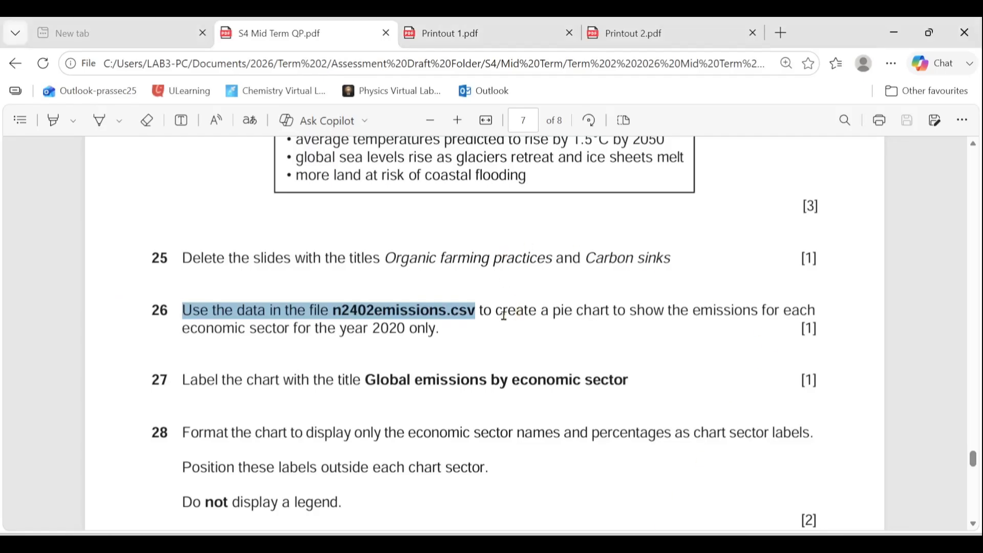
drag(480, 308, 436, 330)
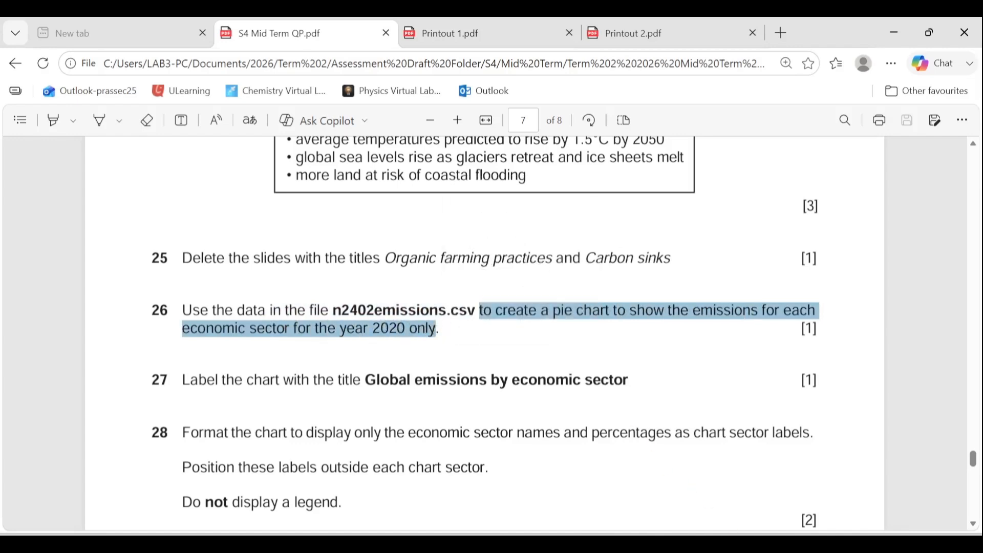
click(701, 544)
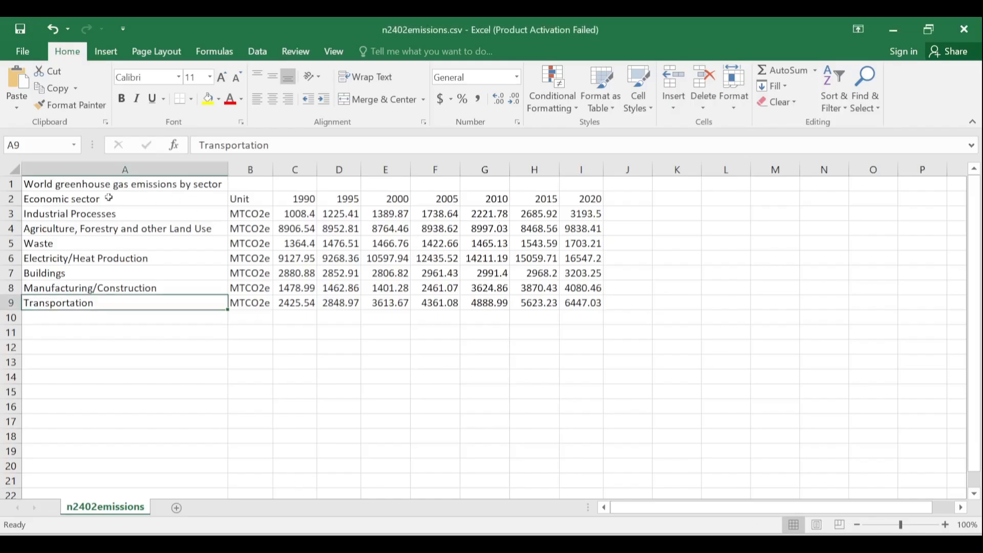
drag(109, 198, 106, 302)
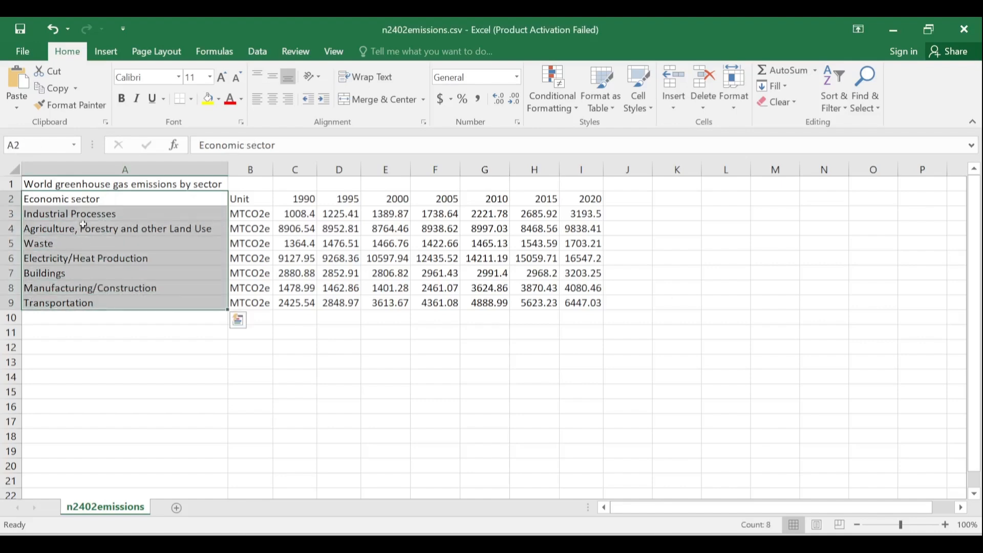
drag(82, 214, 93, 301)
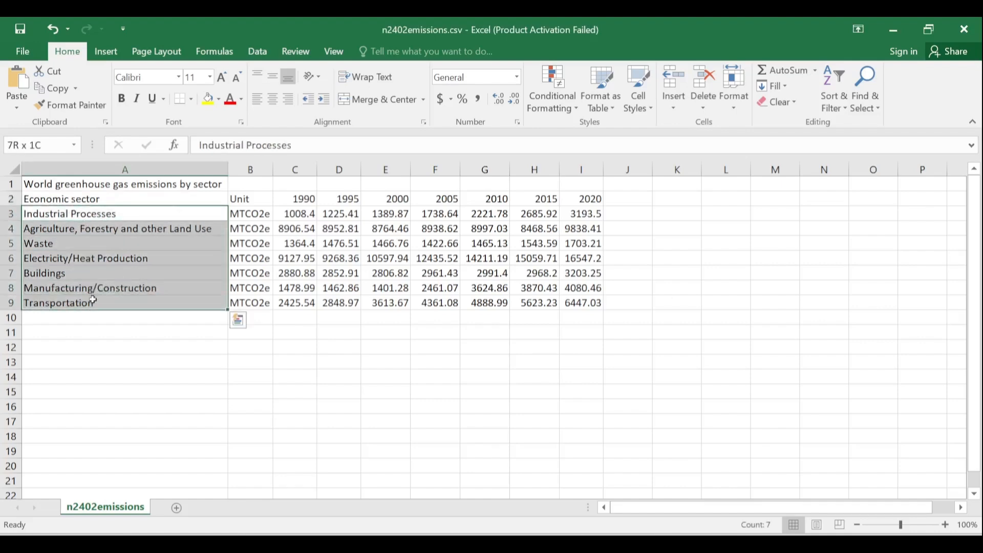
click(256, 169)
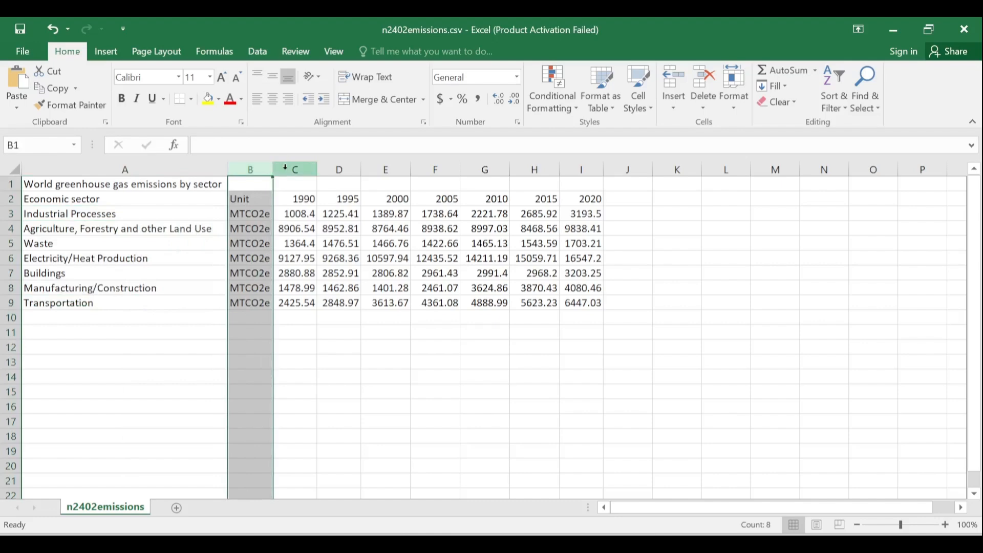
drag(286, 169, 583, 170)
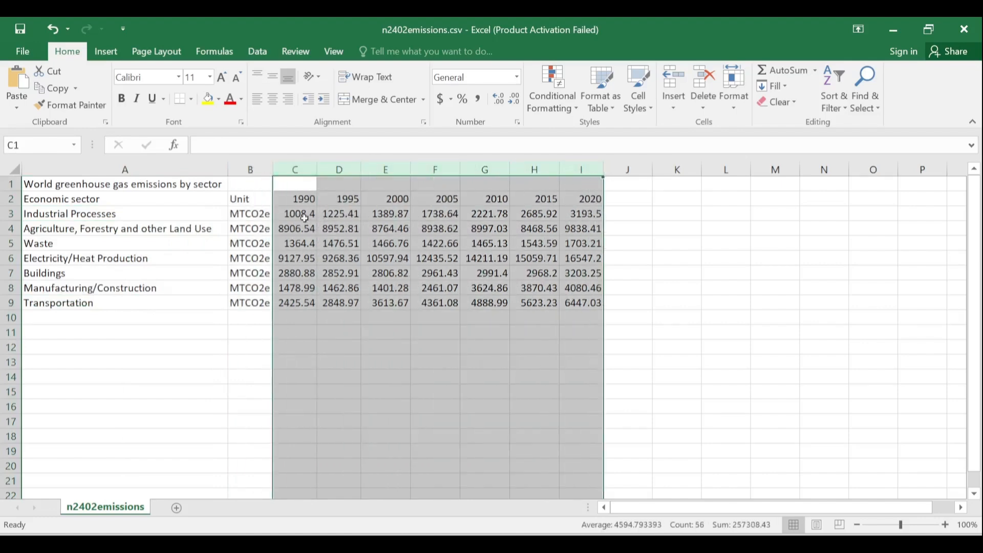
drag(305, 218, 590, 305)
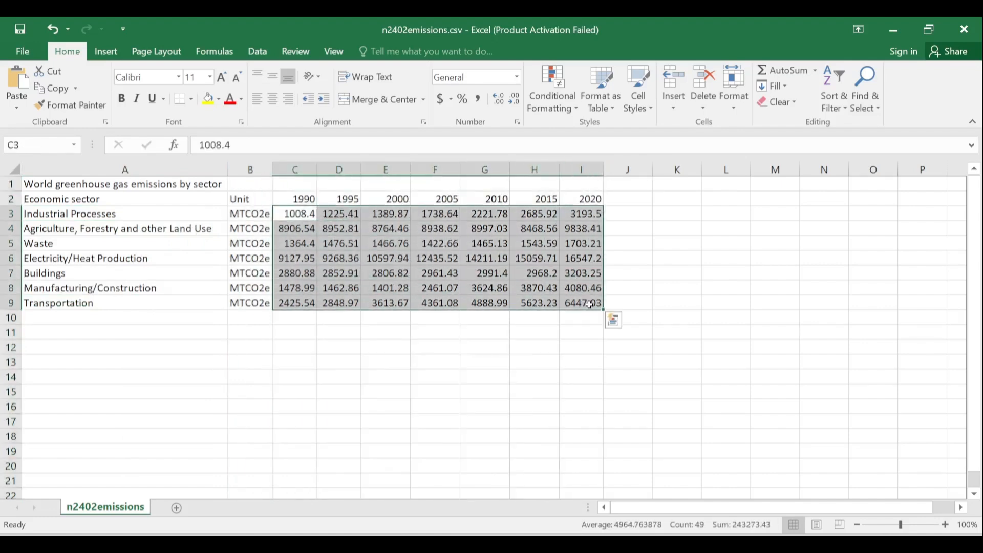
click(591, 165)
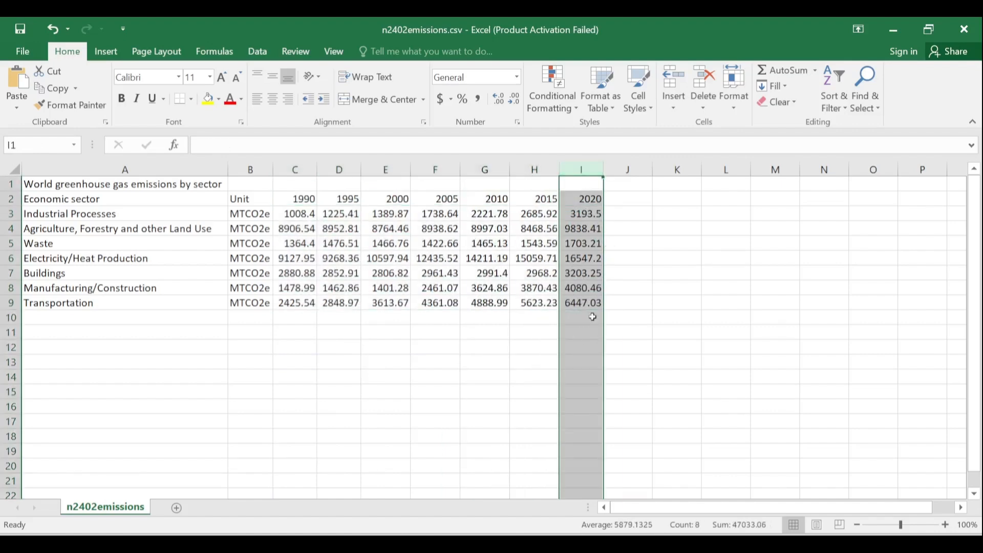
Step: Delete the Unit column and the 1990 to 2015 year columns from the n2402emissions sheet
drag(241, 169, 540, 169)
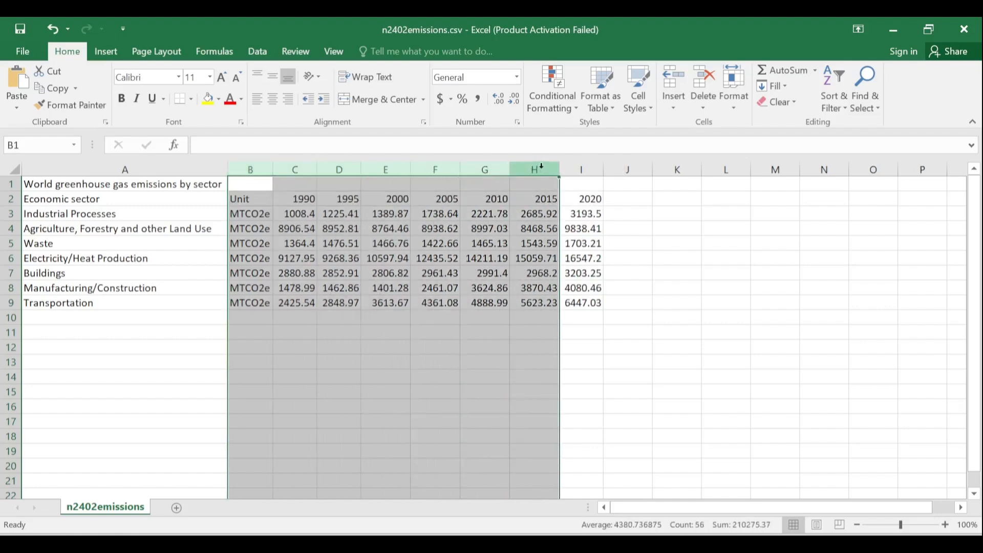
right_click(542, 167)
click(572, 295)
click(517, 292)
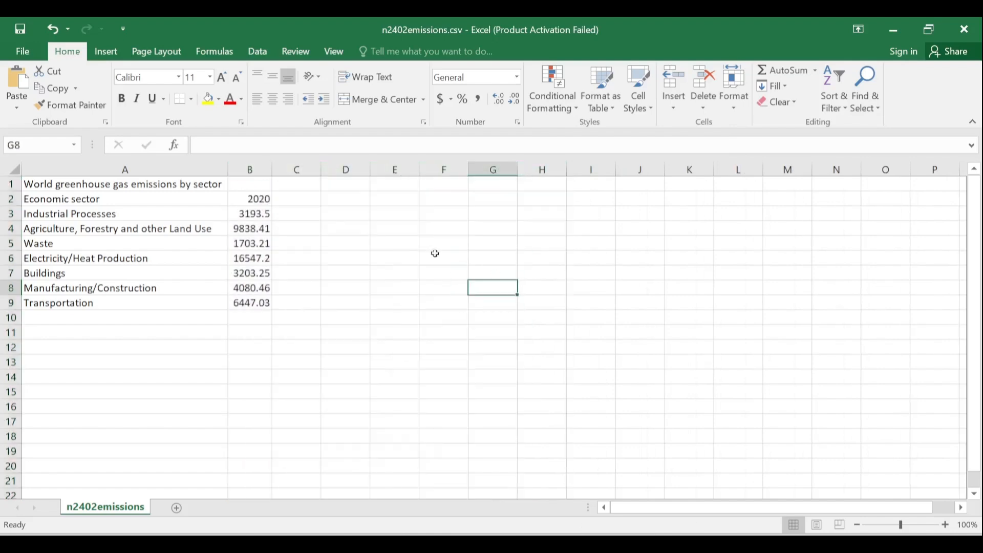
Step: Clear the Economic sector heading from cell A2, keeping the 2020 heading beside it
click(125, 202)
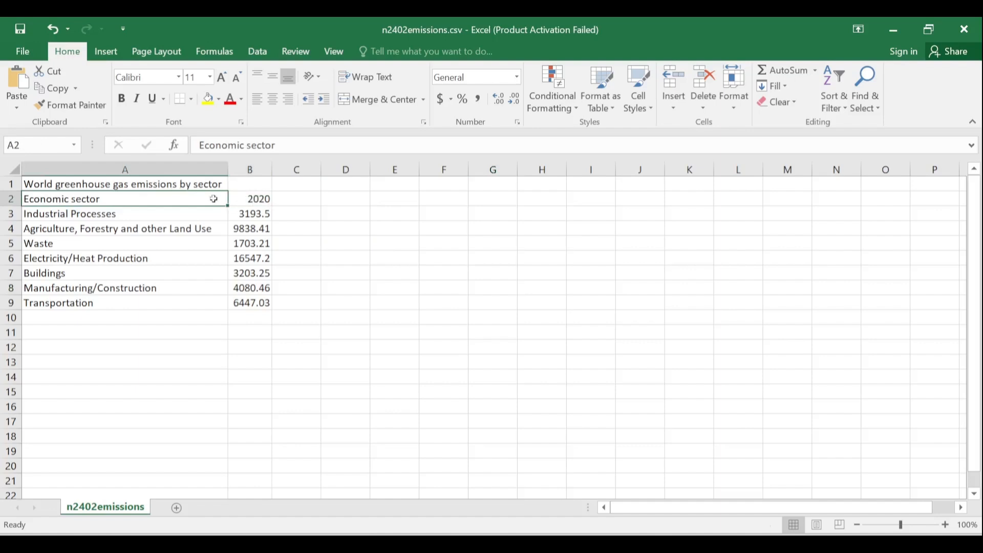
click(263, 201)
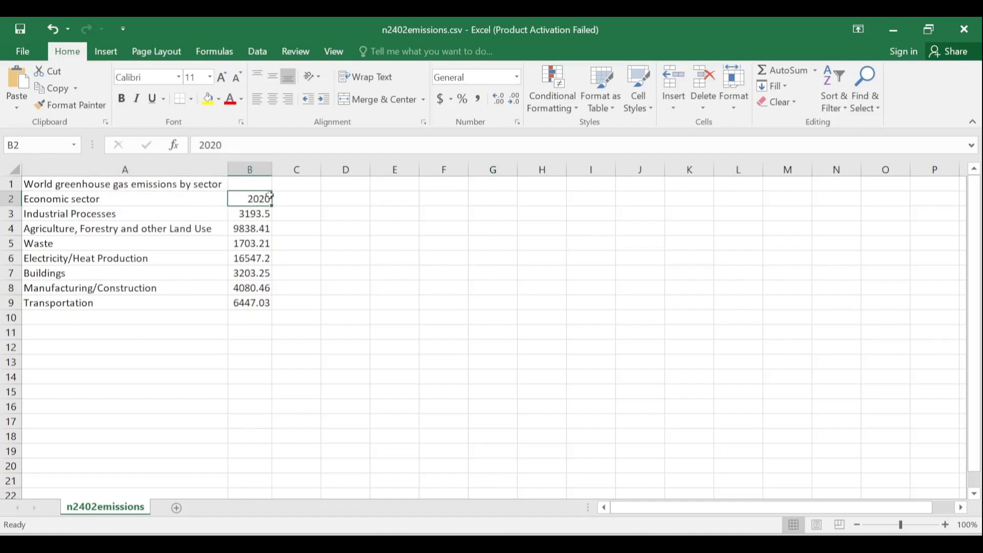
click(192, 197)
key(Delete)
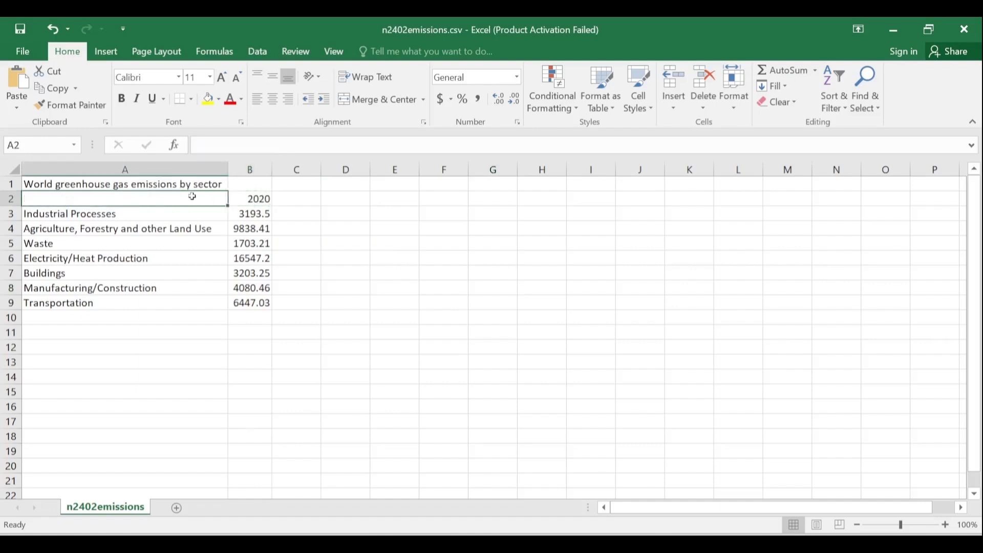
Step: Insert a 2-D pie chart from the range A2:B9 and move it slightly up beside the data
drag(195, 198, 264, 305)
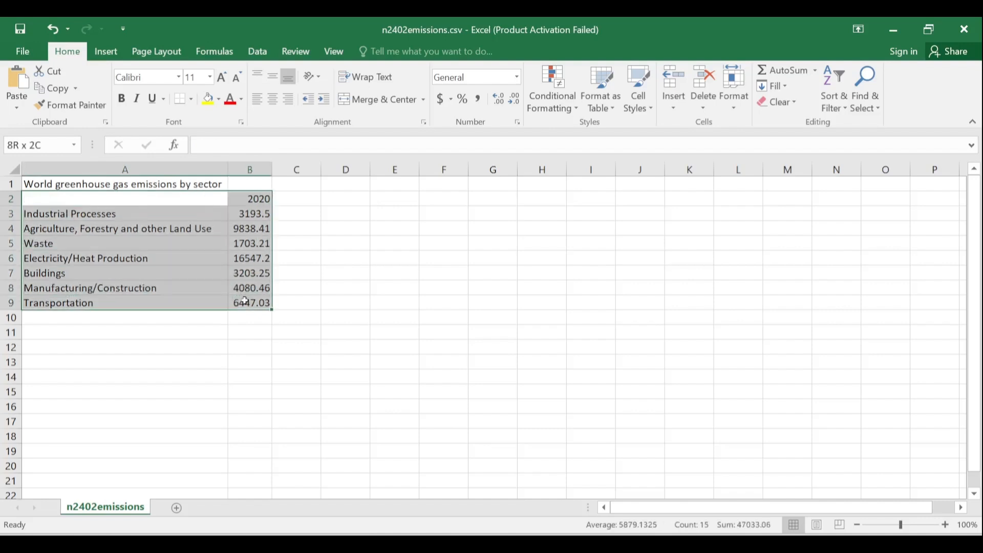
click(106, 51)
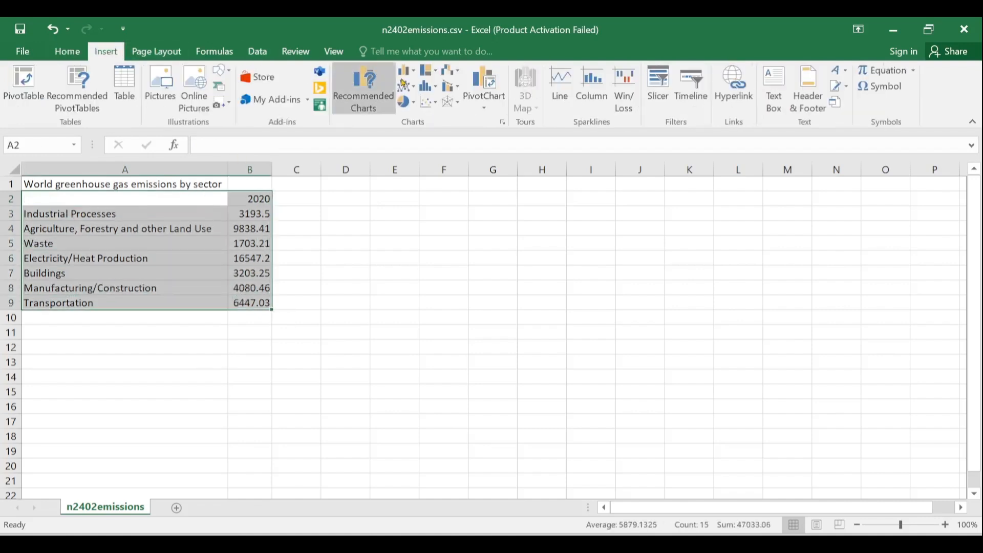
click(407, 105)
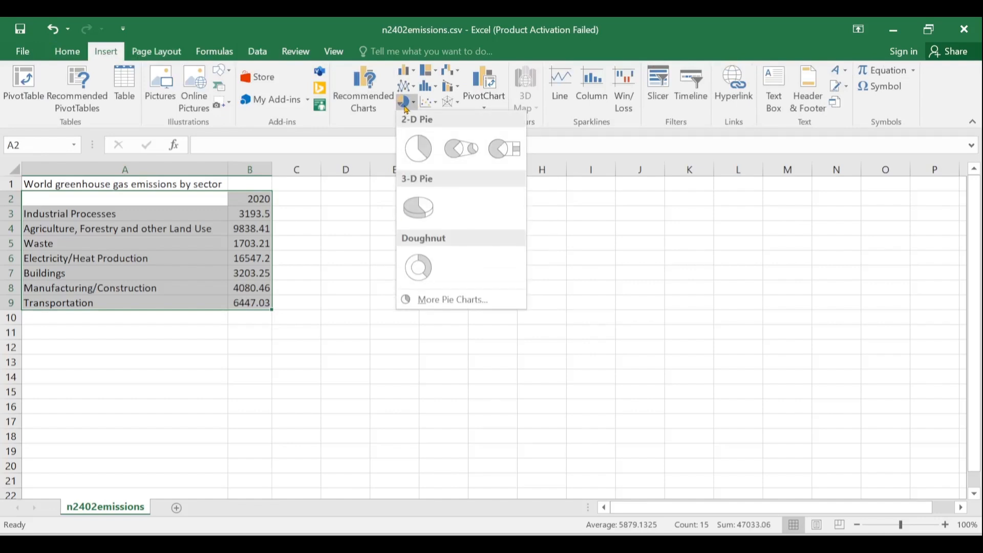
click(413, 148)
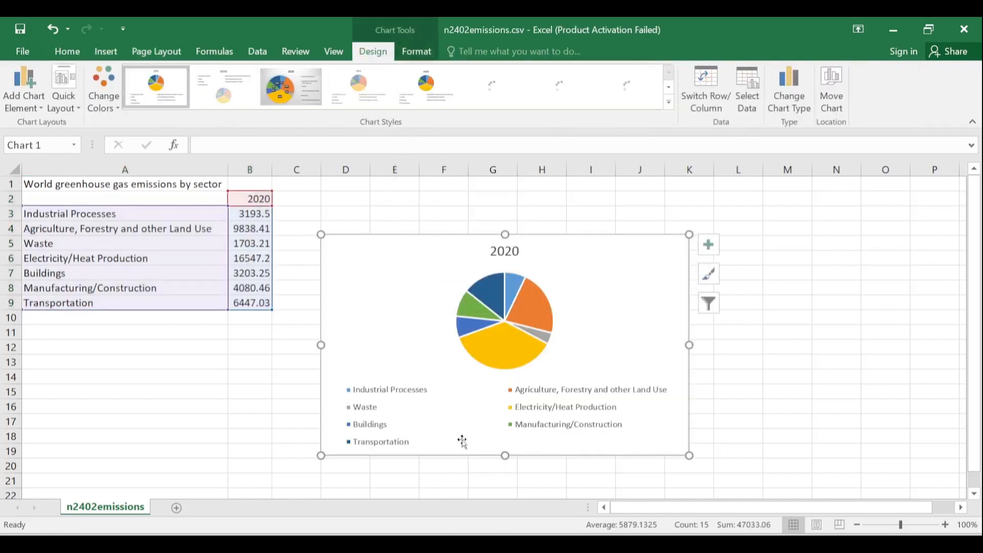
drag(633, 302, 656, 270)
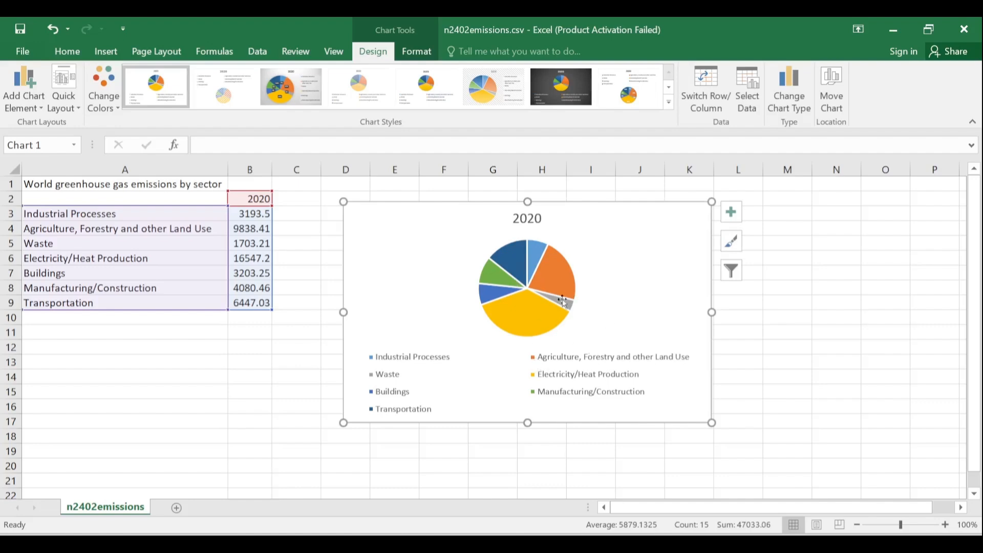
Step: Read task 27 in the question paper and set the pie chart's title to "Global emissions by economic sector"
key(alt+Tab)
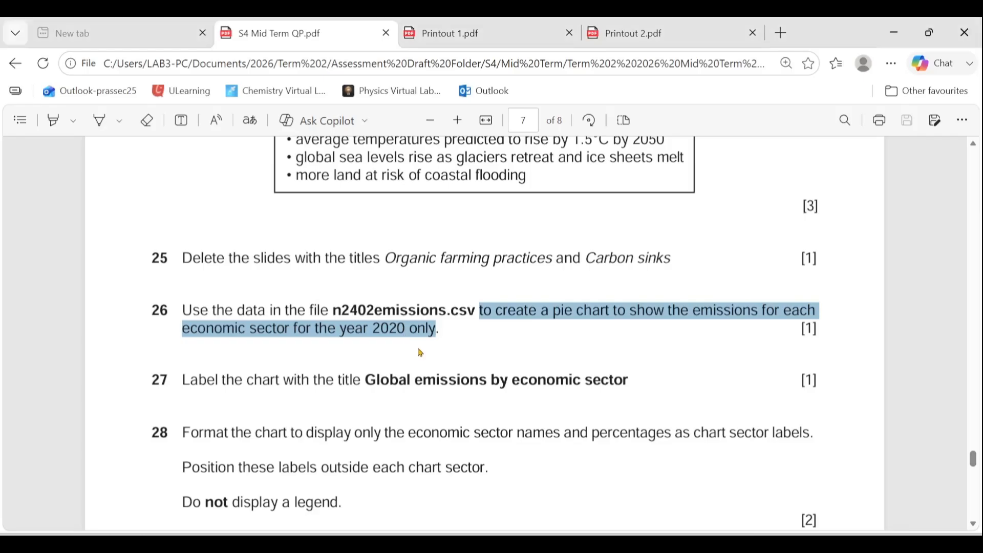
drag(190, 381, 651, 432)
key(ctrl+c)
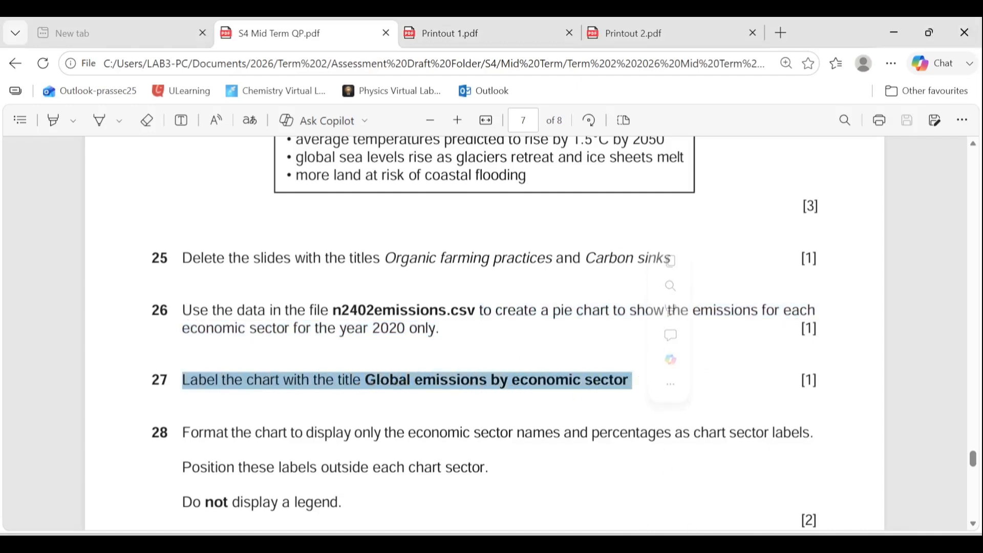
key(alt+Tab)
click(521, 217)
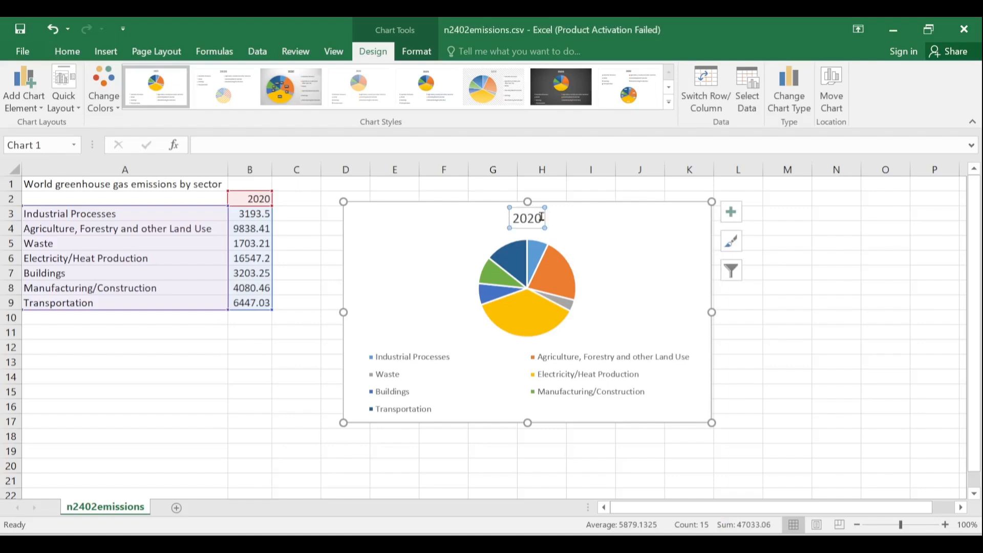
drag(542, 217, 501, 213)
key(alt+Tab)
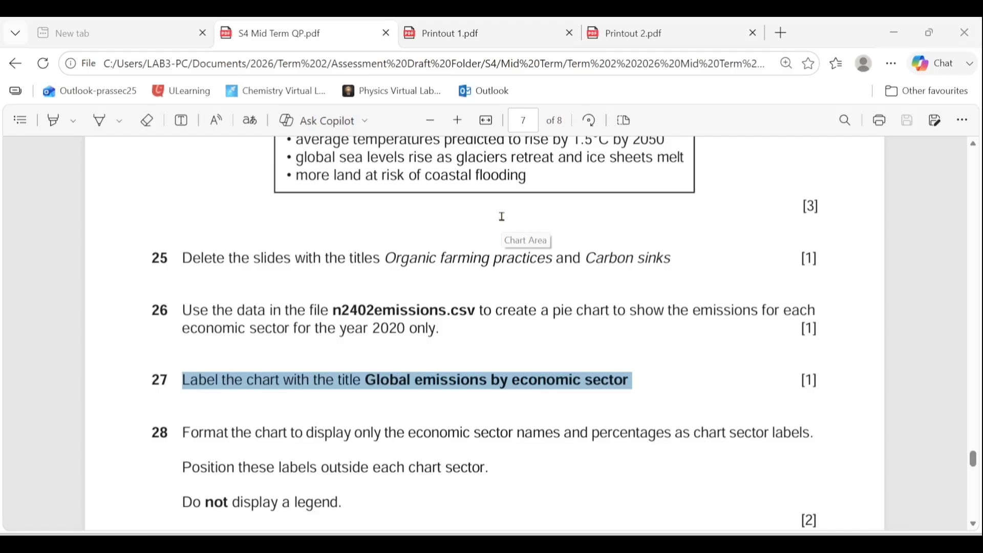
key(alt+Tab)
text(Glob)
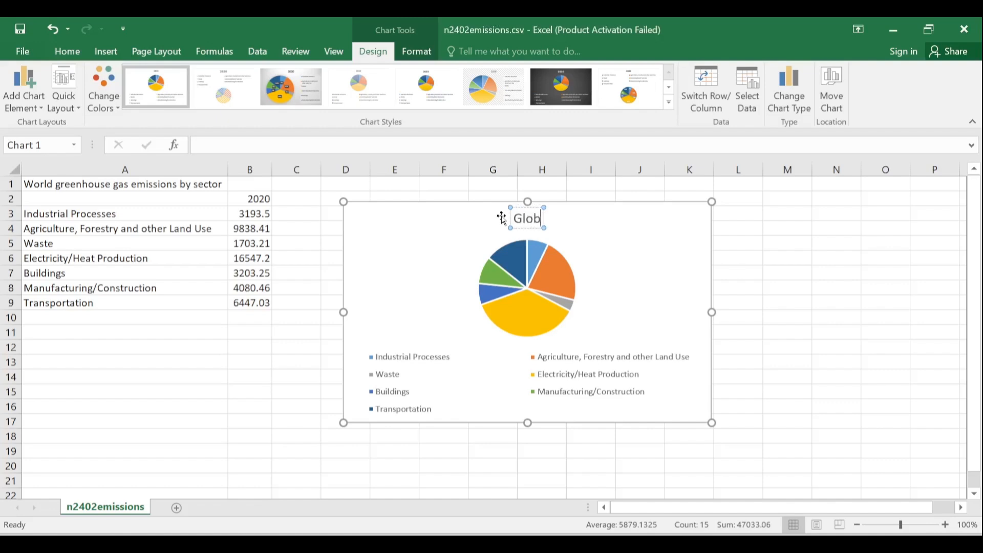
text(al emission)
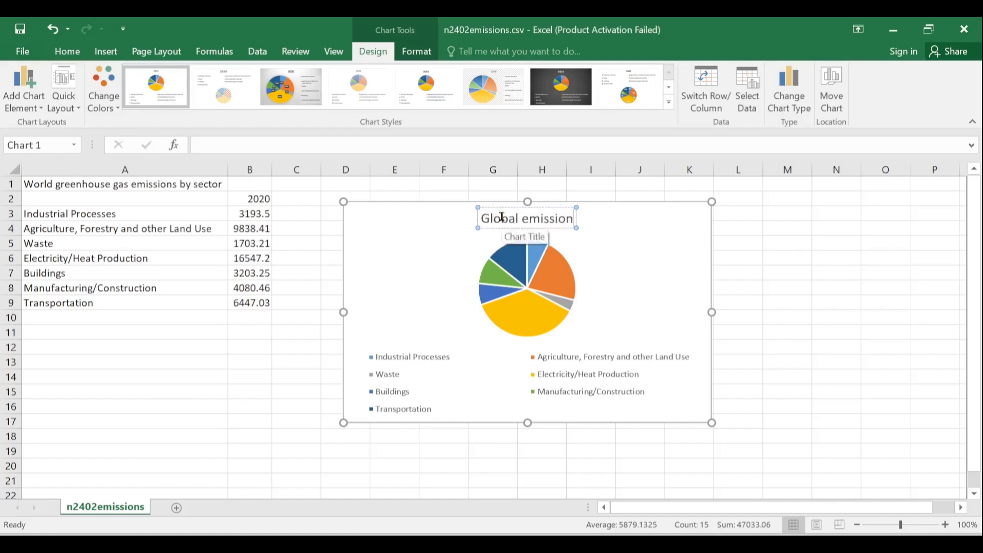
key(alt+Tab)
key(alt+Tab)
text(s)
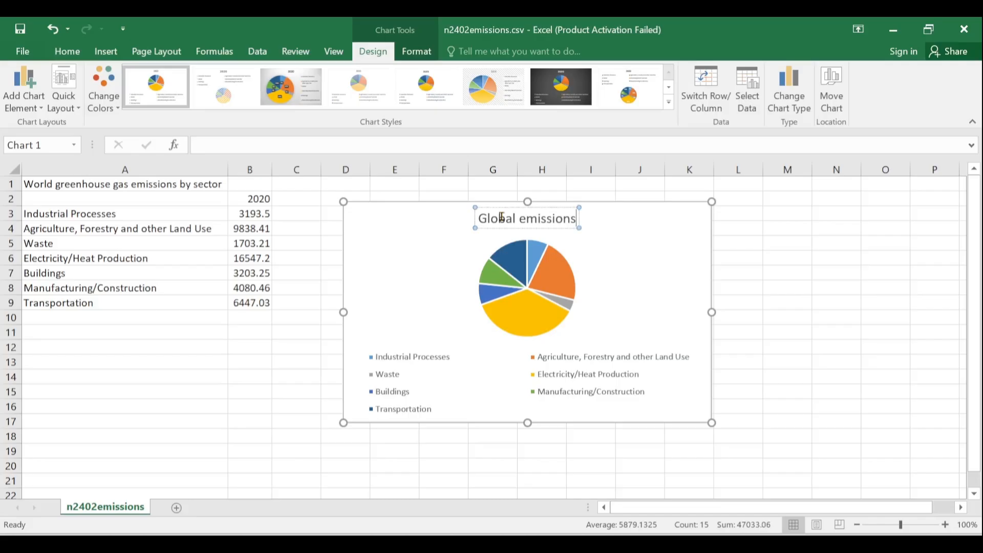
text( by)
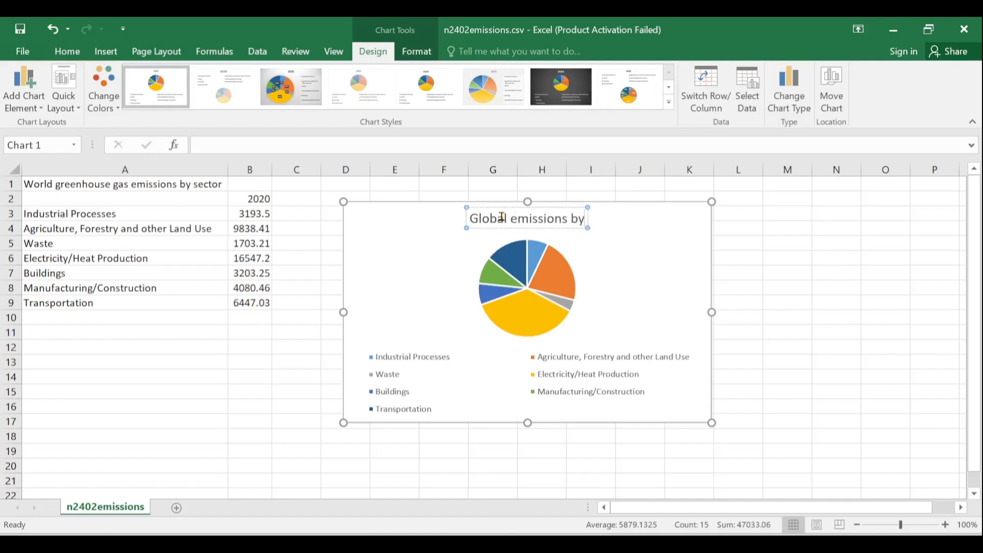
text( economic)
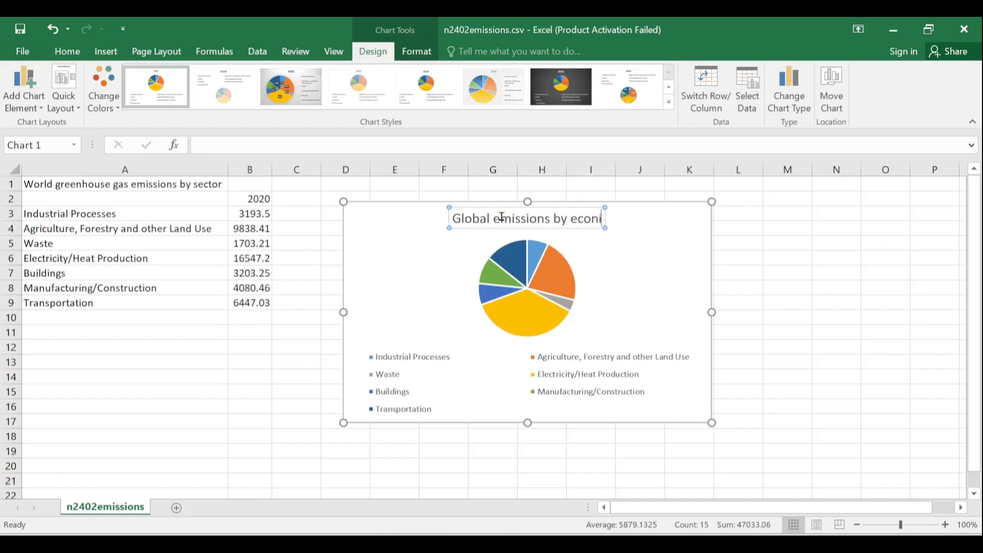
text( sector)
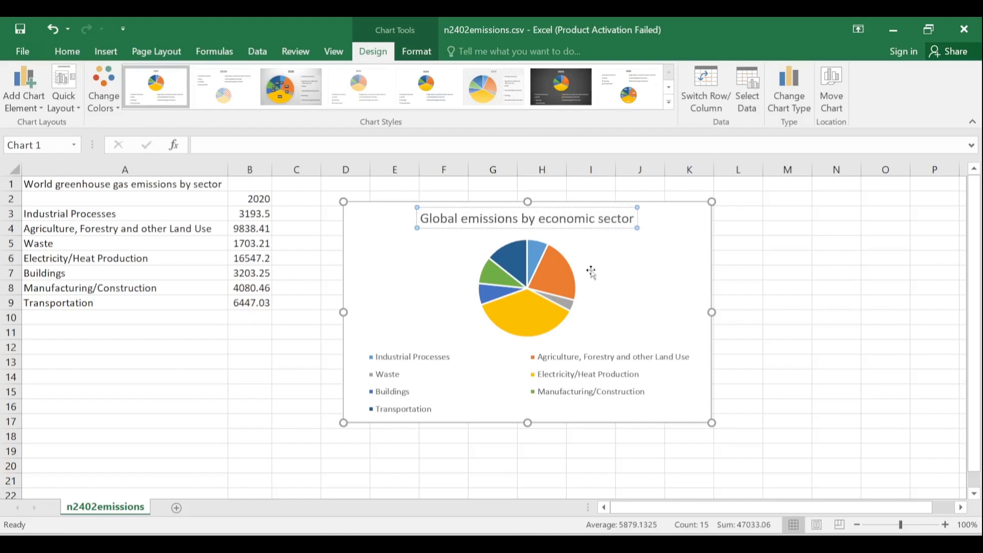
click(693, 272)
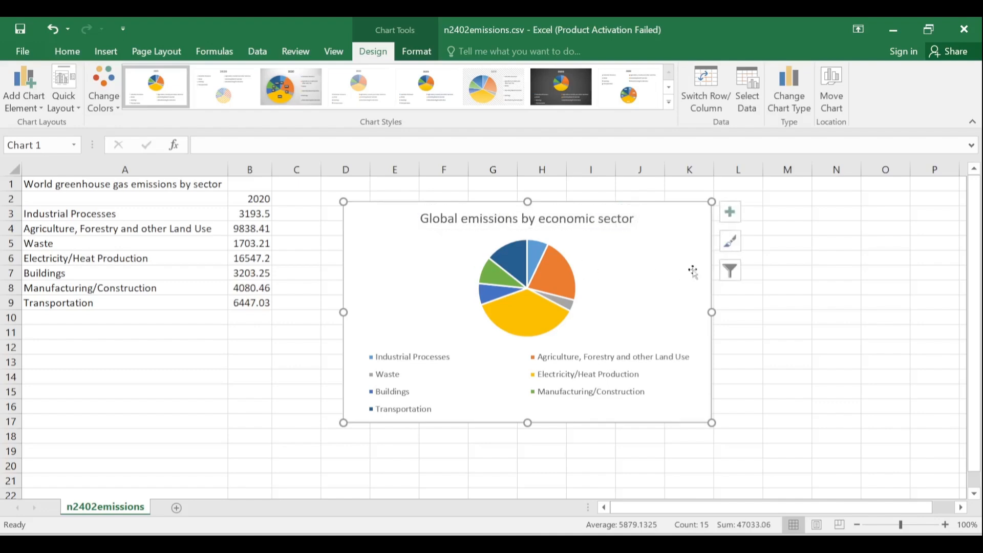
Step: Read task 28 in the question paper and add pie chart data labels containing only Category Name and Percentage, with Value switched off
key(alt+Tab)
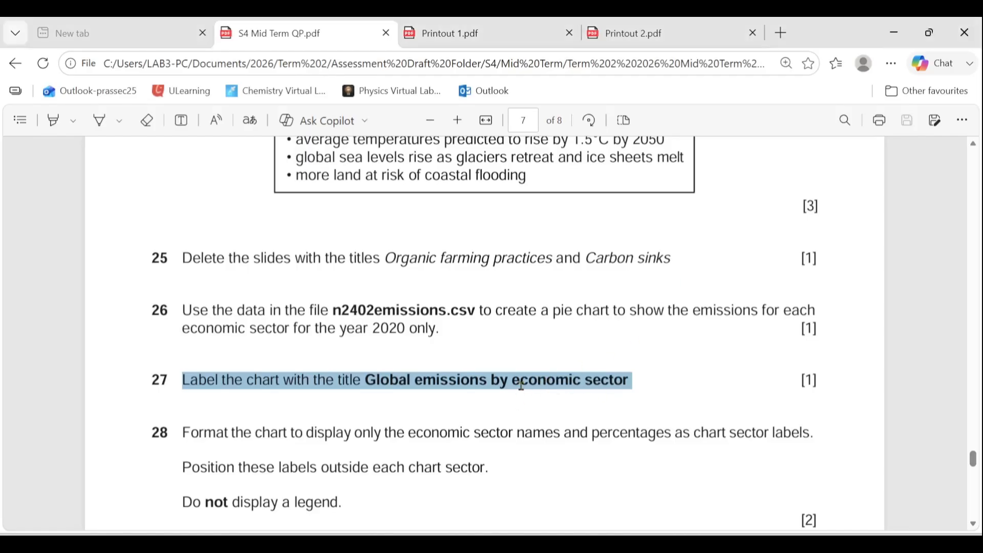
scroll(462, 390, down, 3)
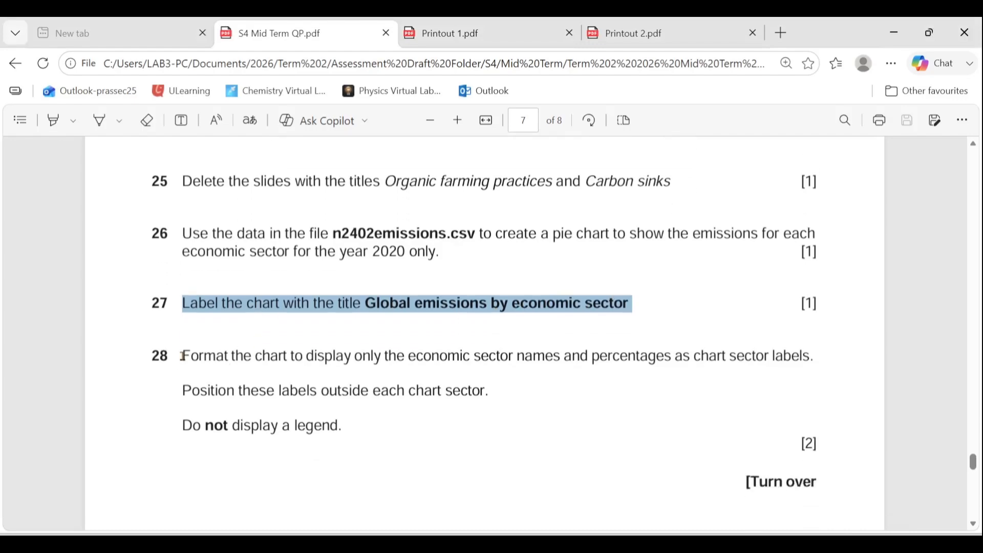
key(alt+Tab)
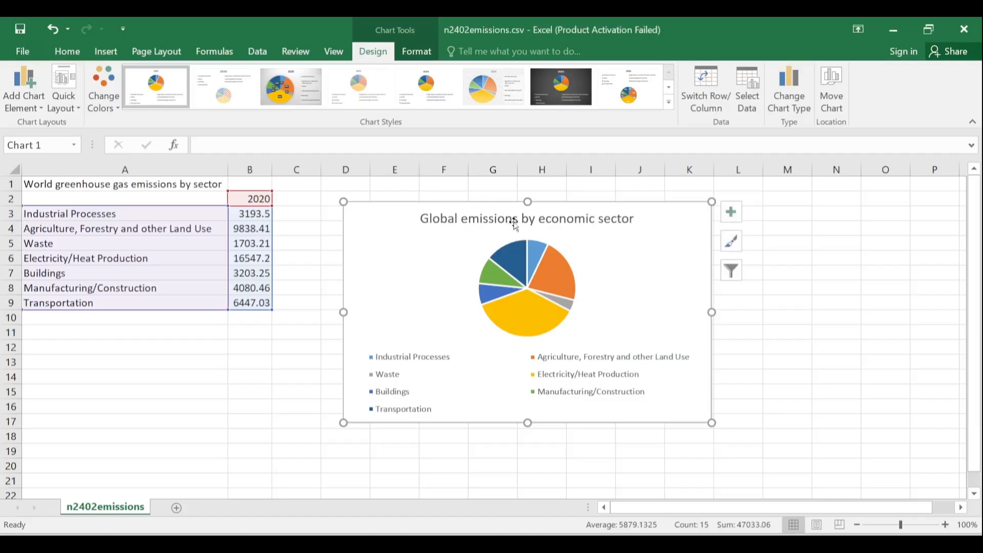
key(alt+Tab)
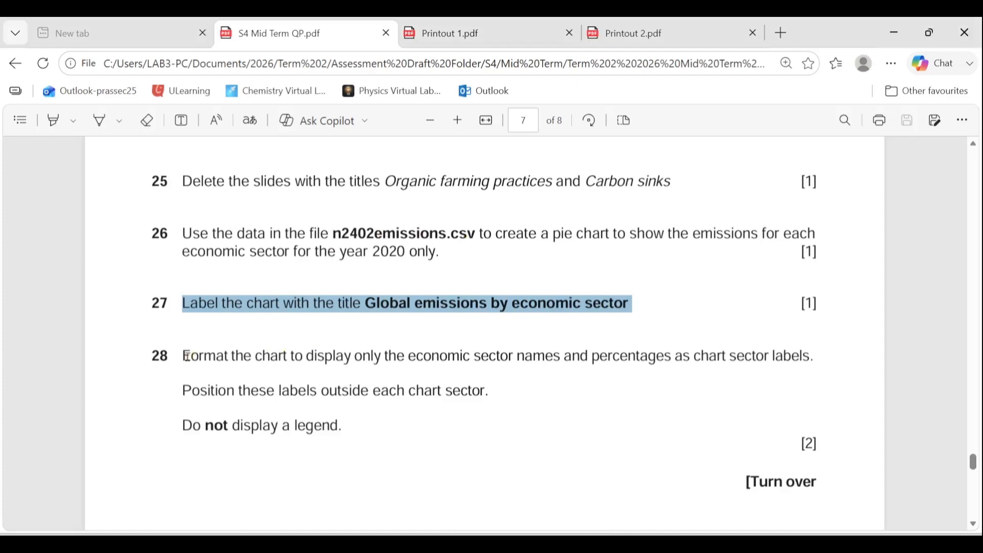
drag(187, 356, 818, 359)
key(alt+Tab)
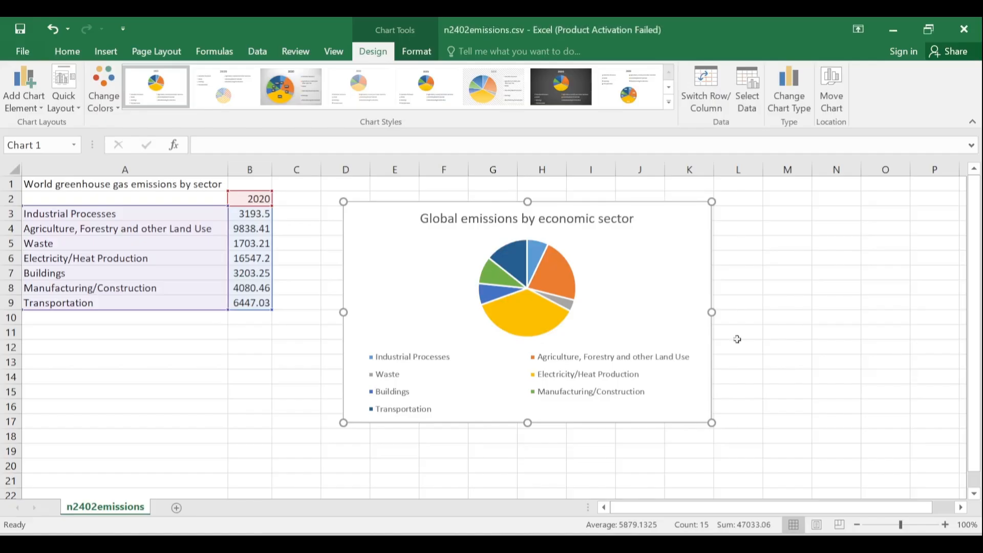
click(732, 213)
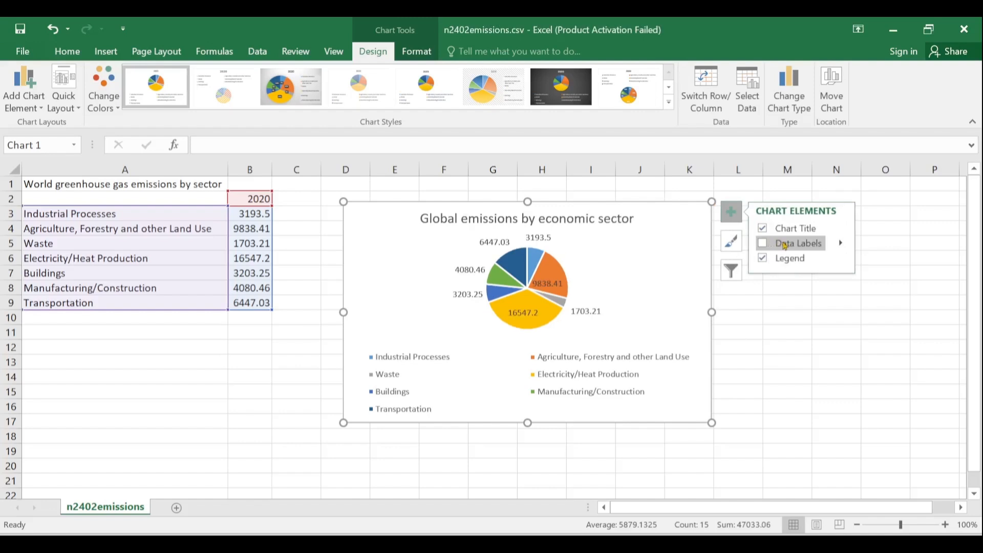
click(841, 244)
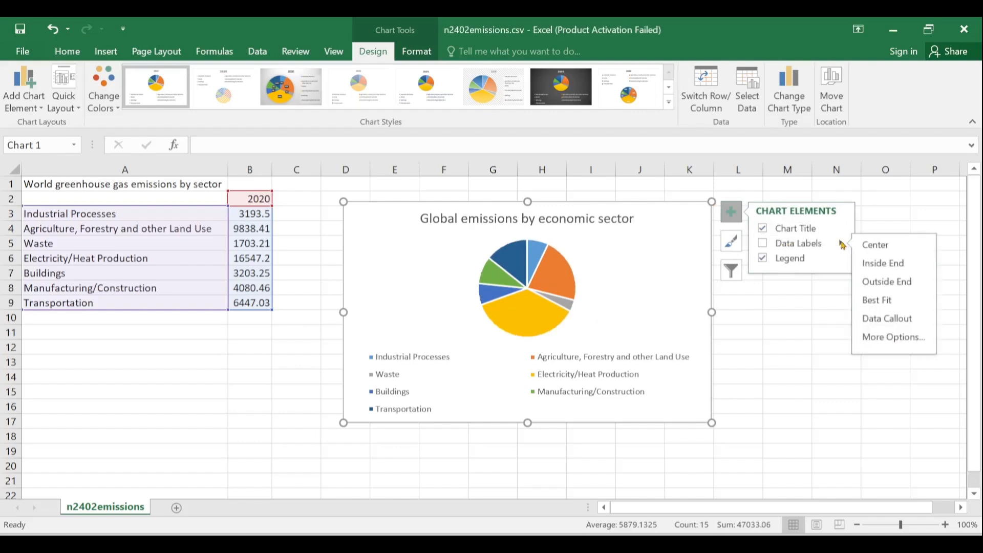
click(888, 337)
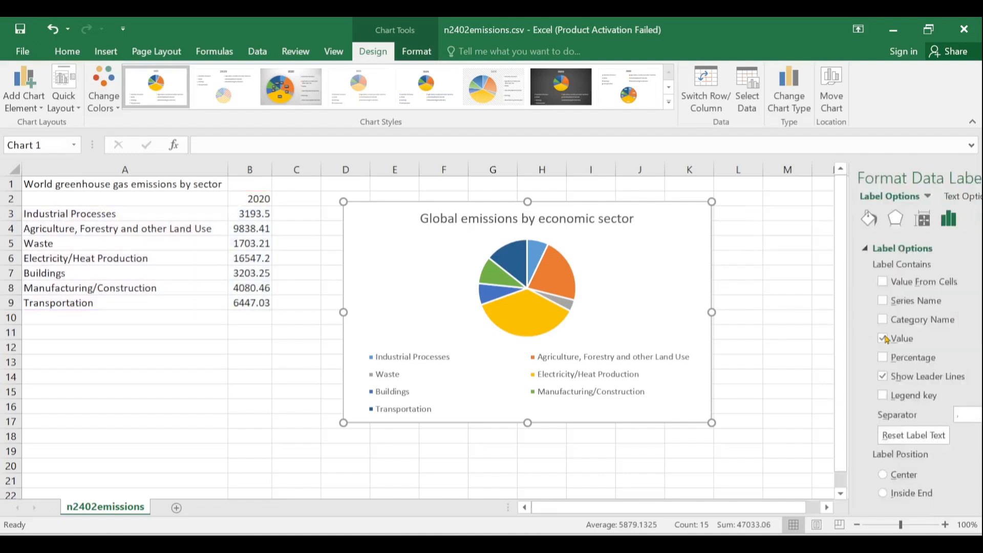
scroll(891, 307, down, 2)
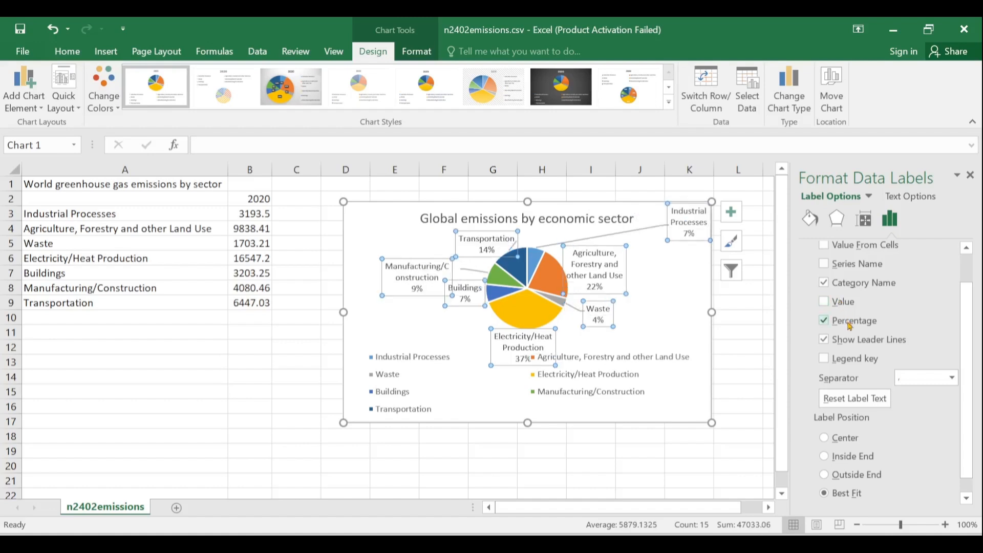
Step: Check the label position requirement of task 28 and set the pie chart's data labels to Outside End
key(alt+Tab)
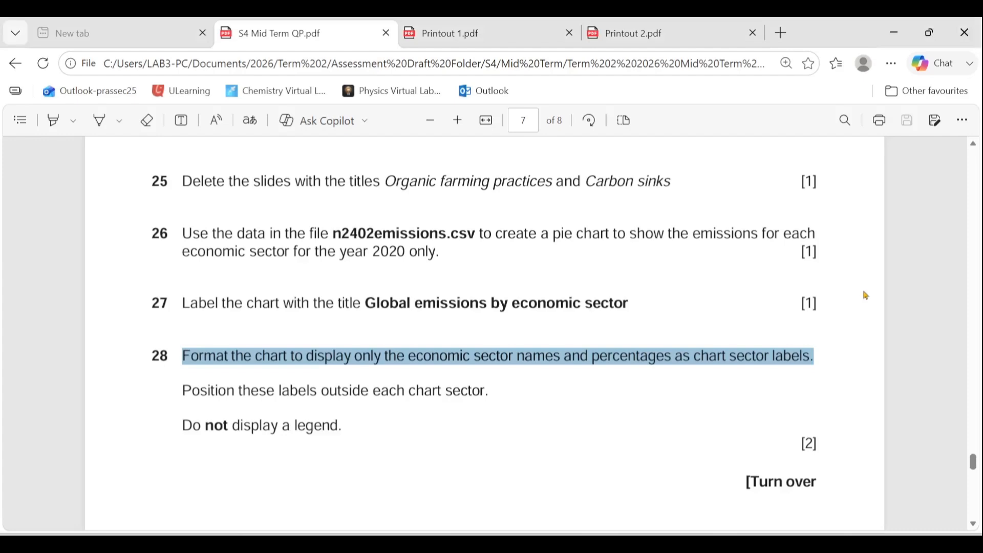
drag(186, 391, 483, 393)
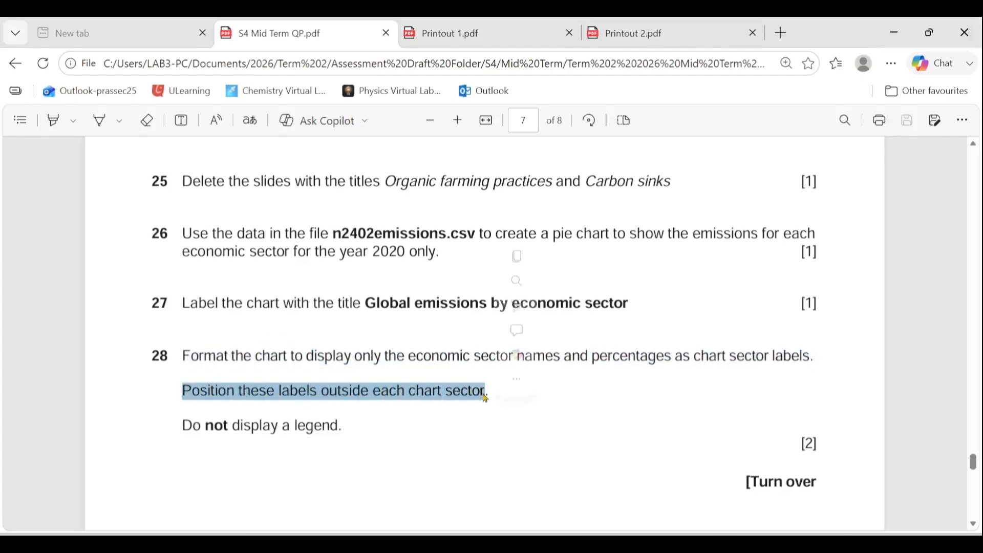
key(alt+Tab)
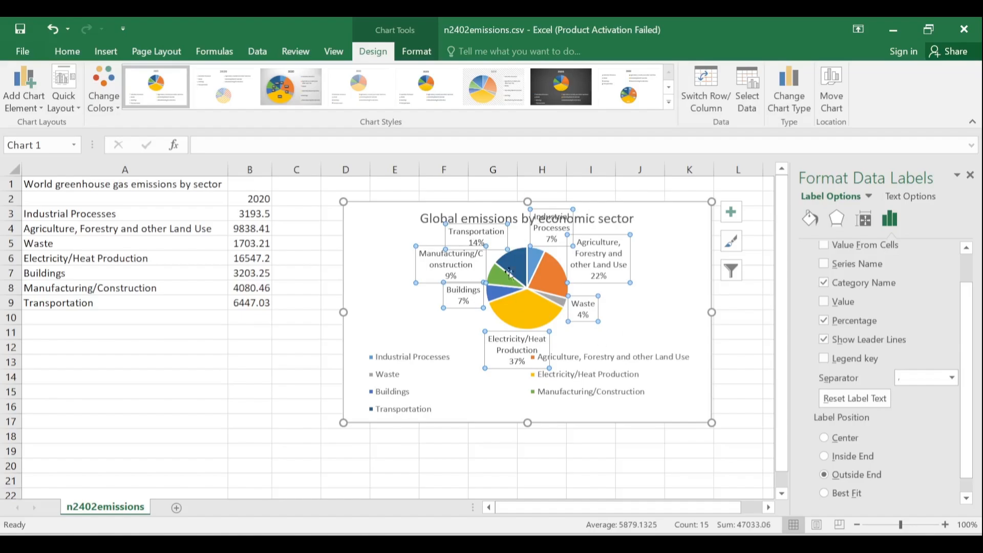
Step: Check task 28's legend requirement in the question paper and remove the legend from the pie chart
key(alt+Tab)
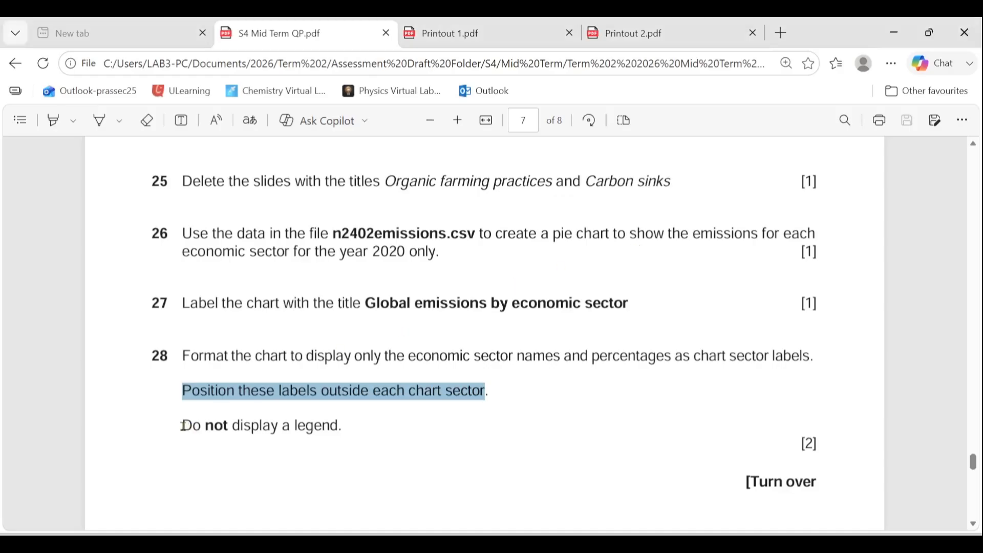
drag(183, 426, 343, 423)
key(alt+Tab)
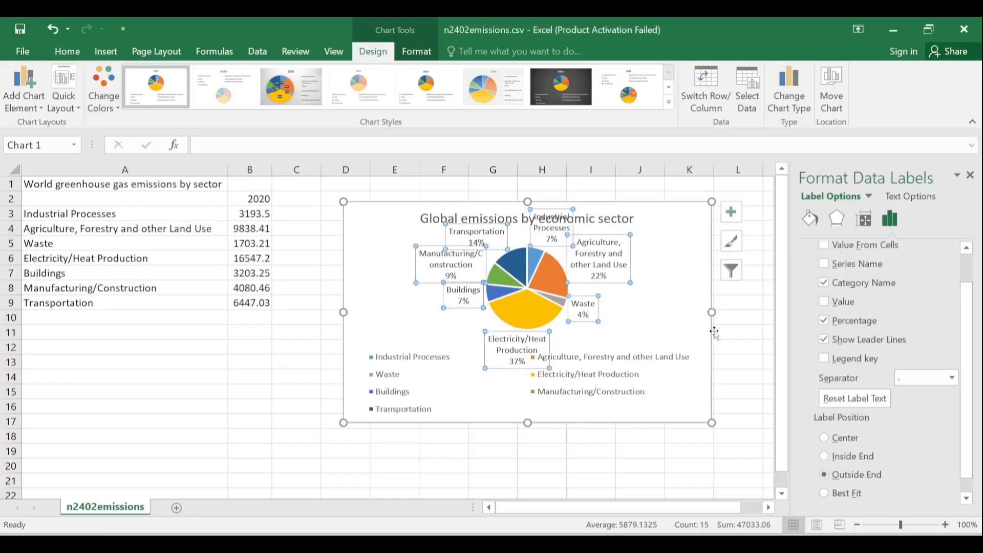
click(971, 177)
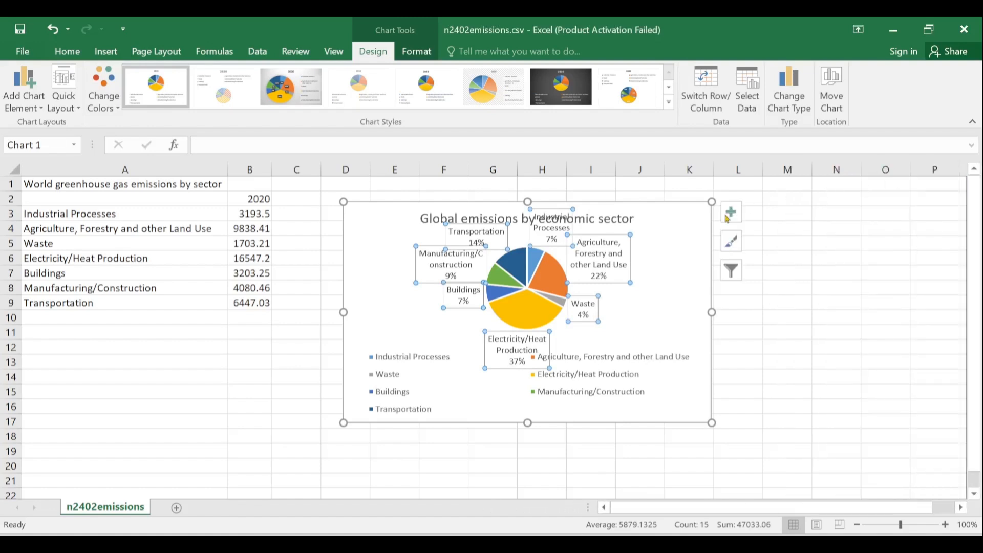
click(731, 212)
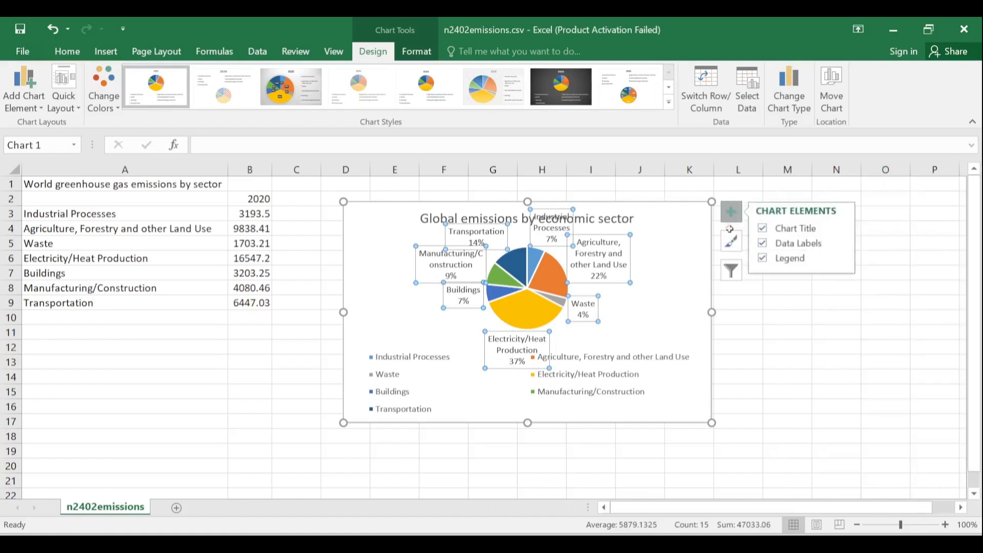
click(762, 259)
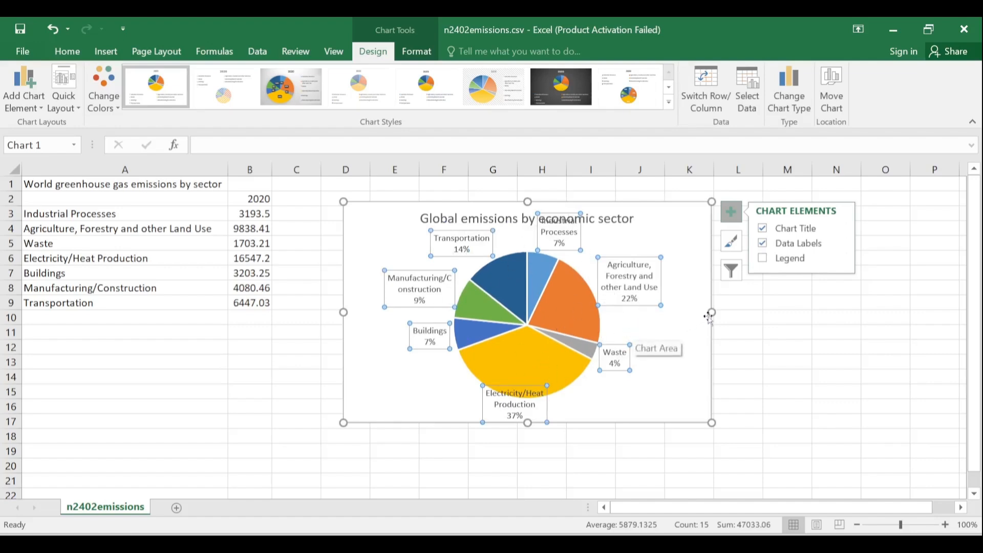
drag(711, 313, 711, 315)
Step: Read task 29 in the question paper about pulling one sector out of the chart
key(alt+Tab)
scroll(333, 353, down, 5)
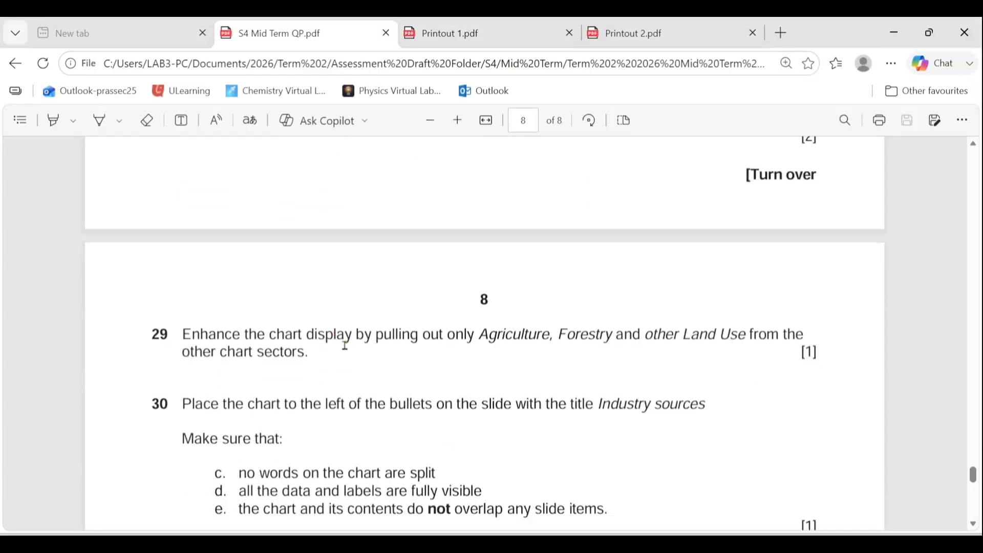
scroll(346, 346, down, 1)
drag(186, 257, 311, 277)
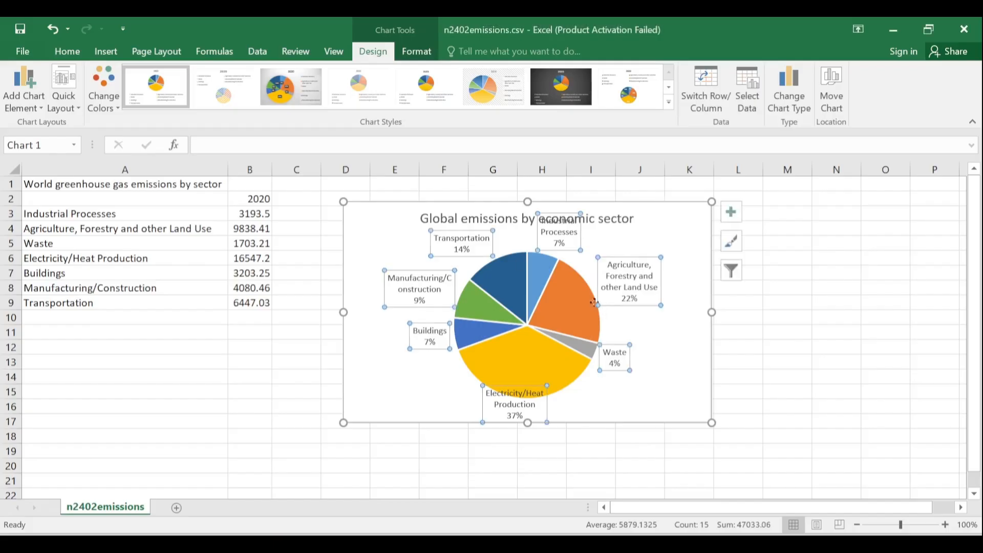
click(595, 302)
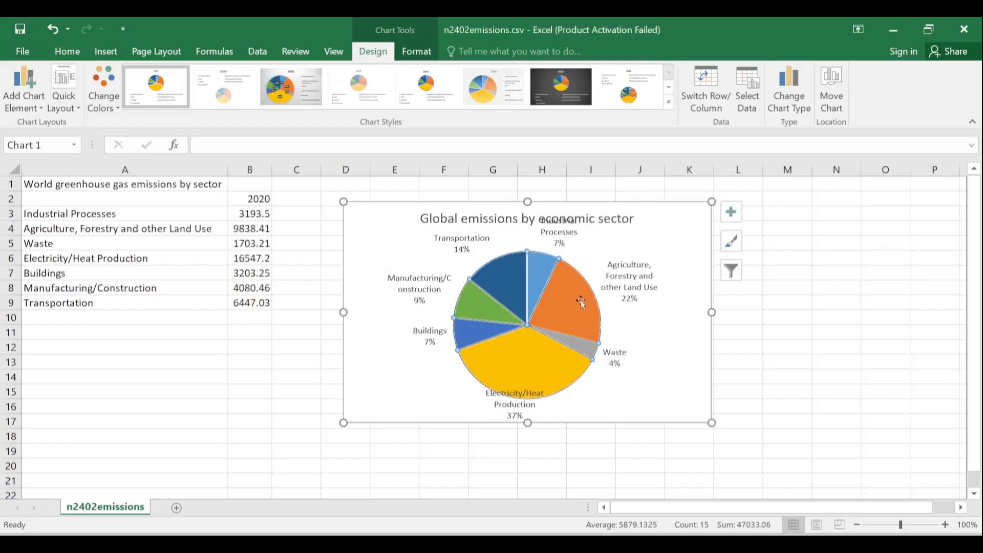
click(567, 302)
mouse_move(567, 302)
mouse_down()
mouse_move(589, 293)
mouse_move(568, 303)
mouse_up()
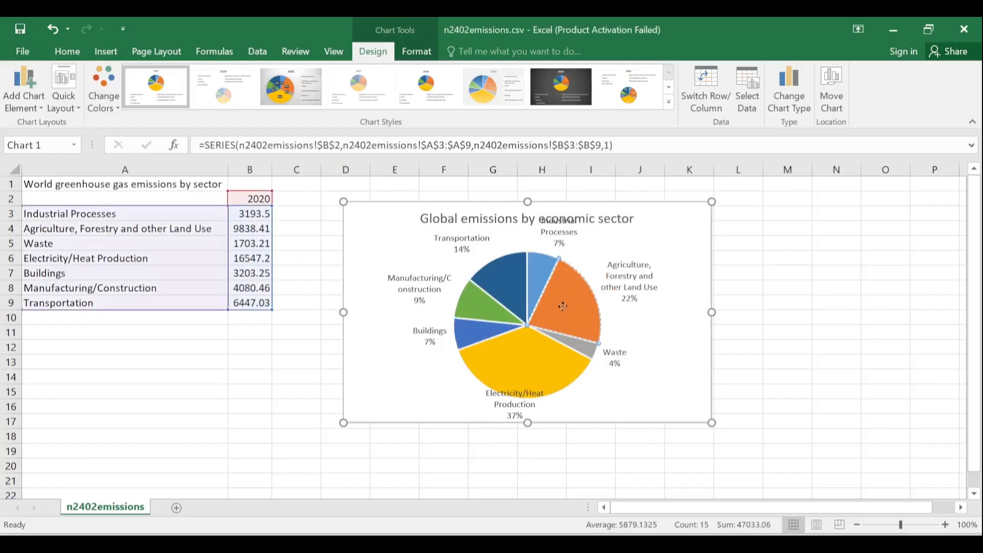
click(836, 288)
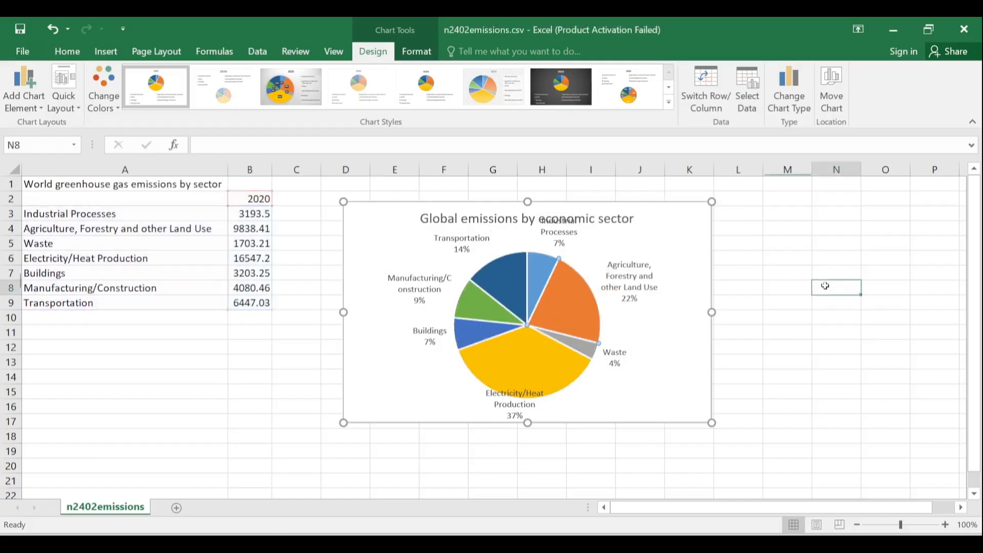
Step: Move the Agriculture, Forestry and other Land Use label farther from the pie and the Industrial Processes label clear of the chart title
click(635, 285)
click(630, 277)
drag(630, 277, 663, 280)
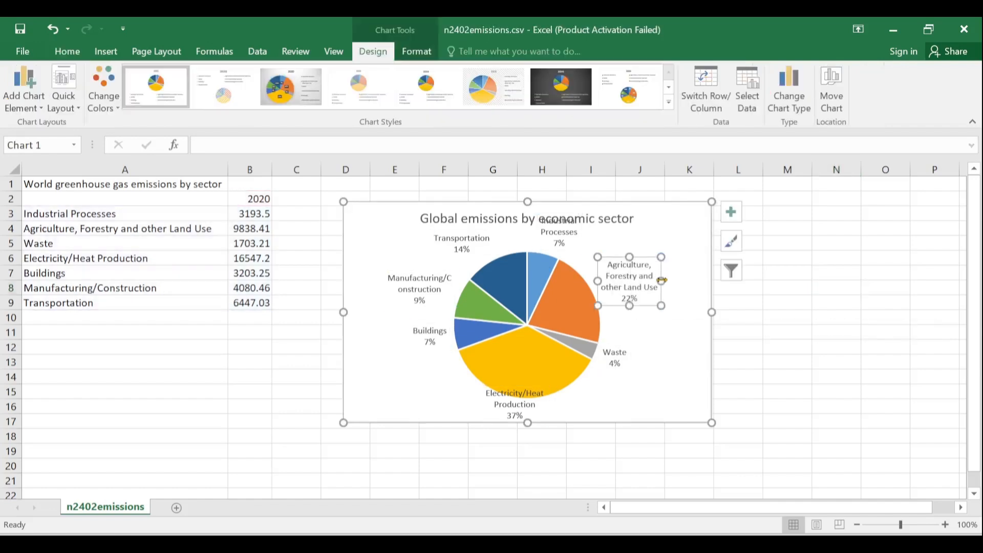
click(557, 234)
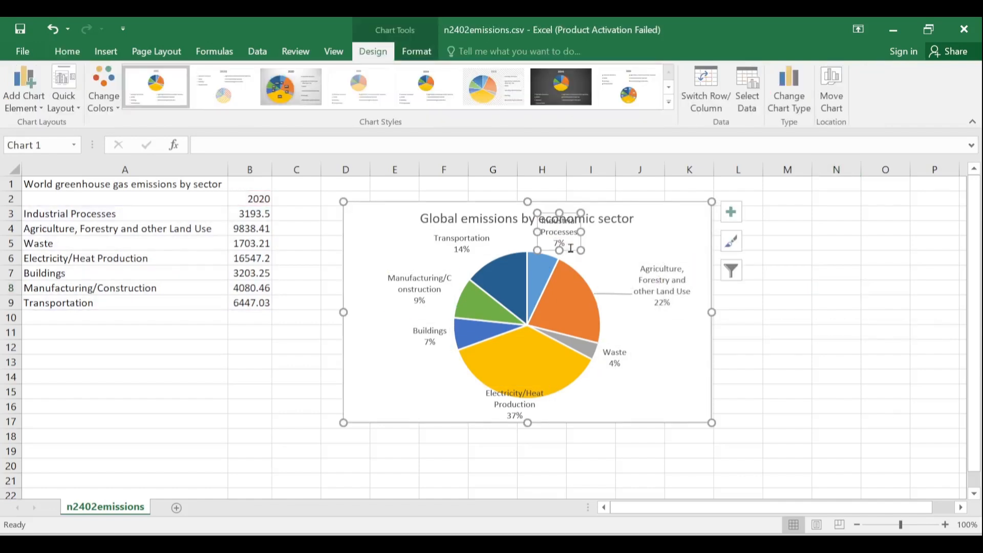
drag(571, 249, 598, 259)
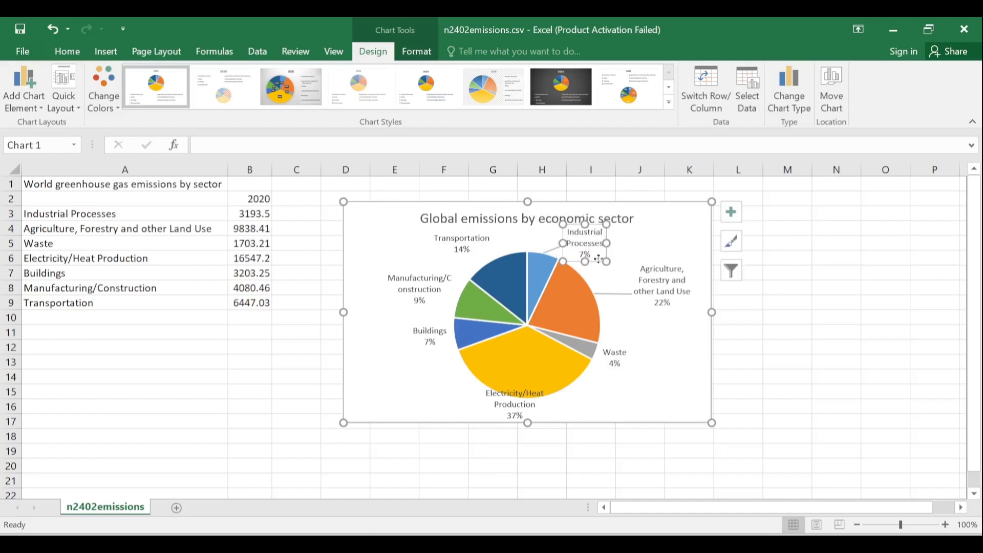
Step: Move the Electricity/Heat Production label off its slice into the empty area at the pie's lower left
click(508, 407)
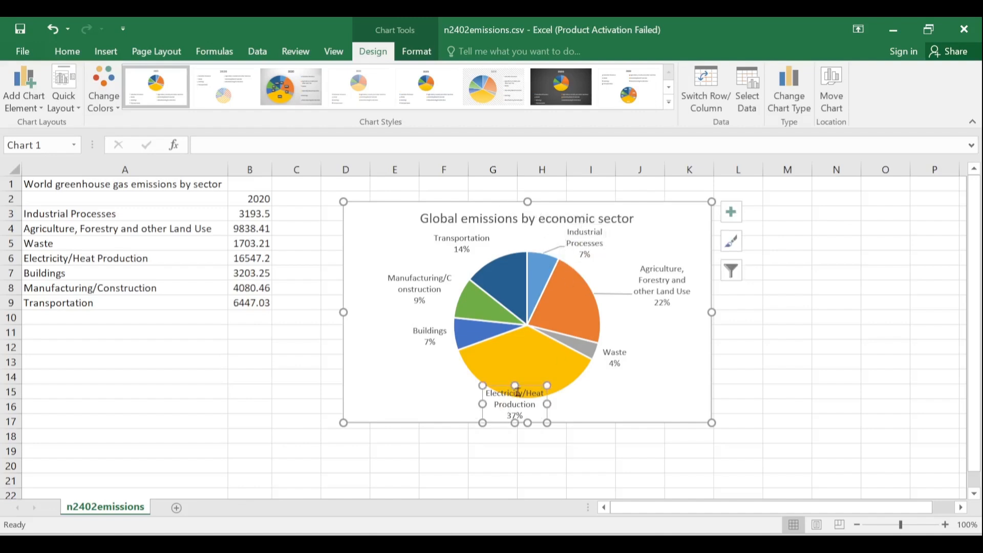
drag(505, 388, 438, 387)
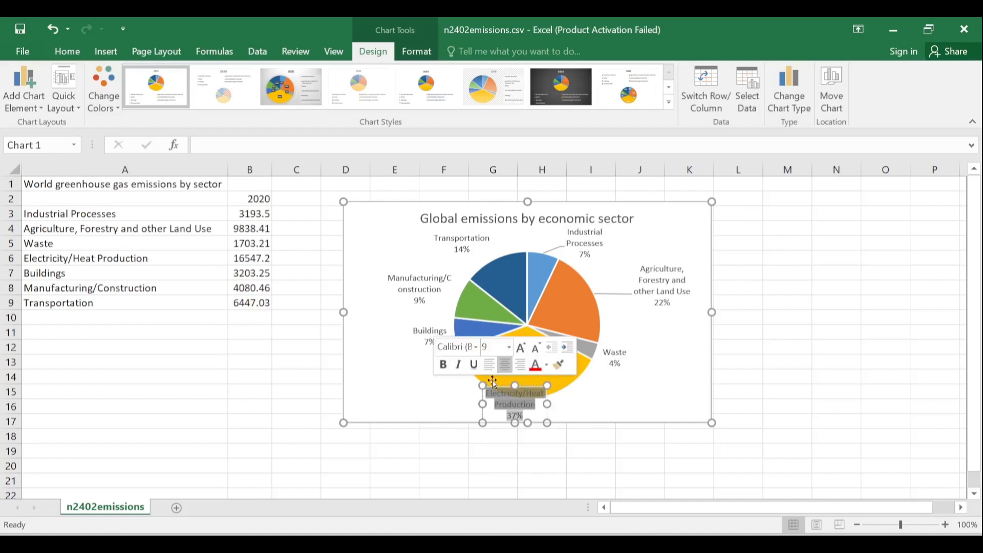
drag(497, 383, 439, 369)
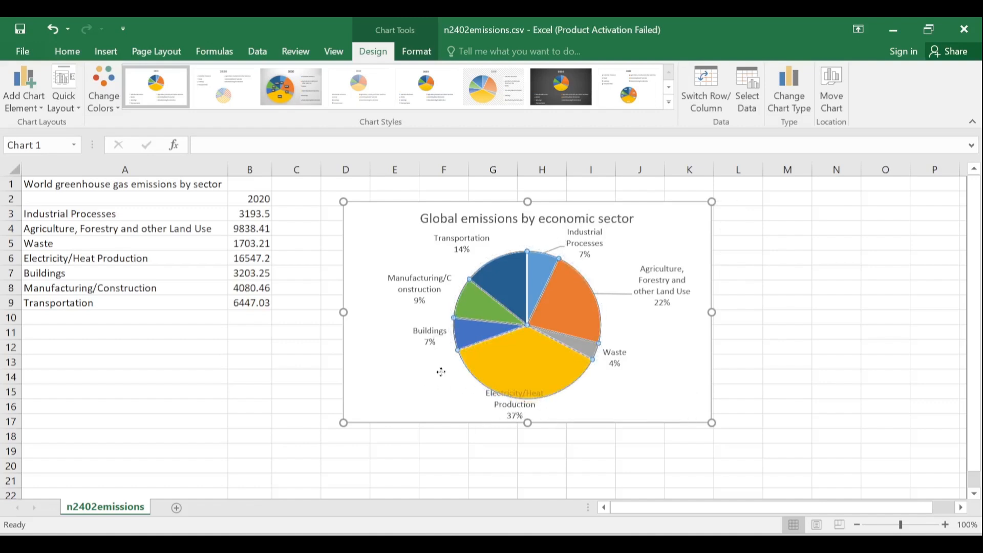
click(501, 388)
drag(501, 386, 456, 377)
click(451, 388)
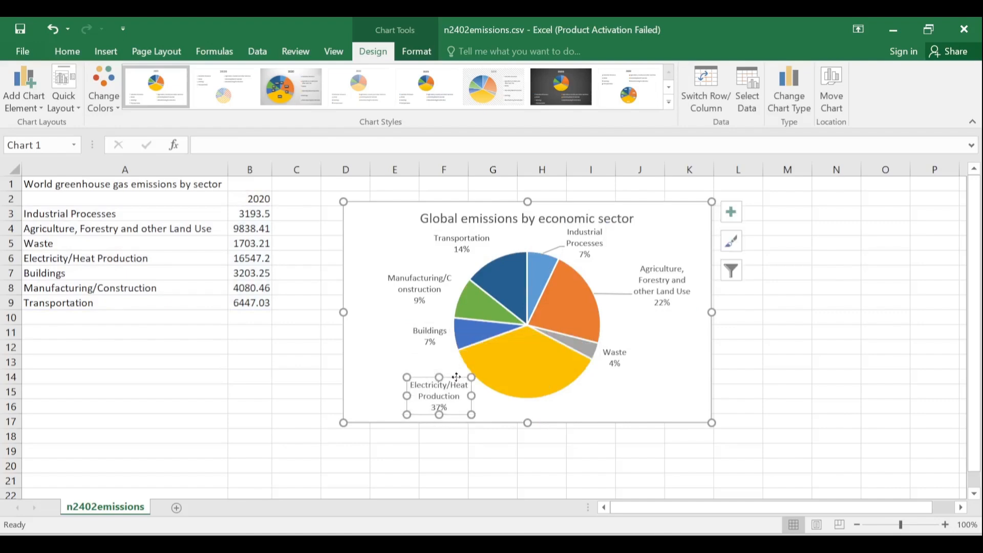
Step: Resize the Manufacturing/Construction label so no word is split and move it slightly away from the pie
click(424, 281)
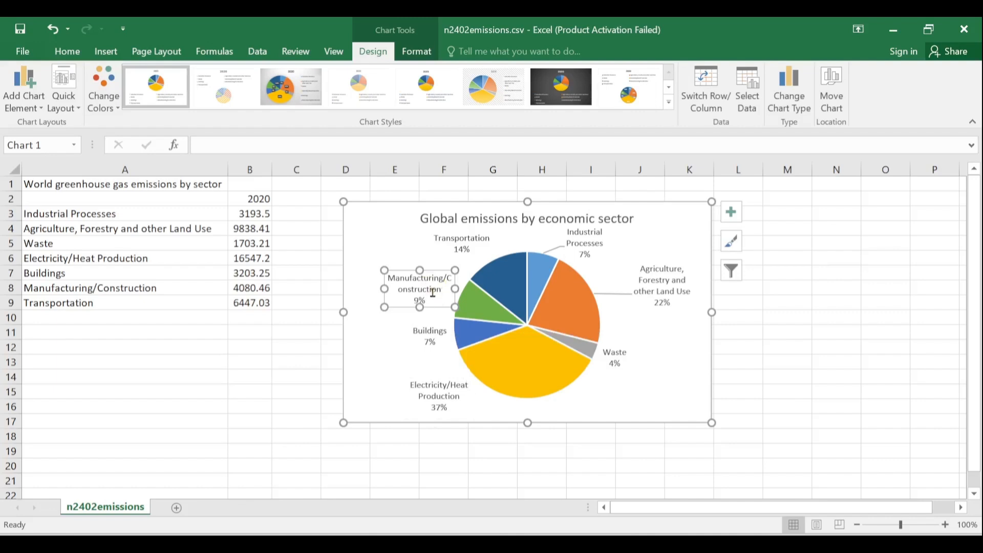
drag(456, 293, 451, 293)
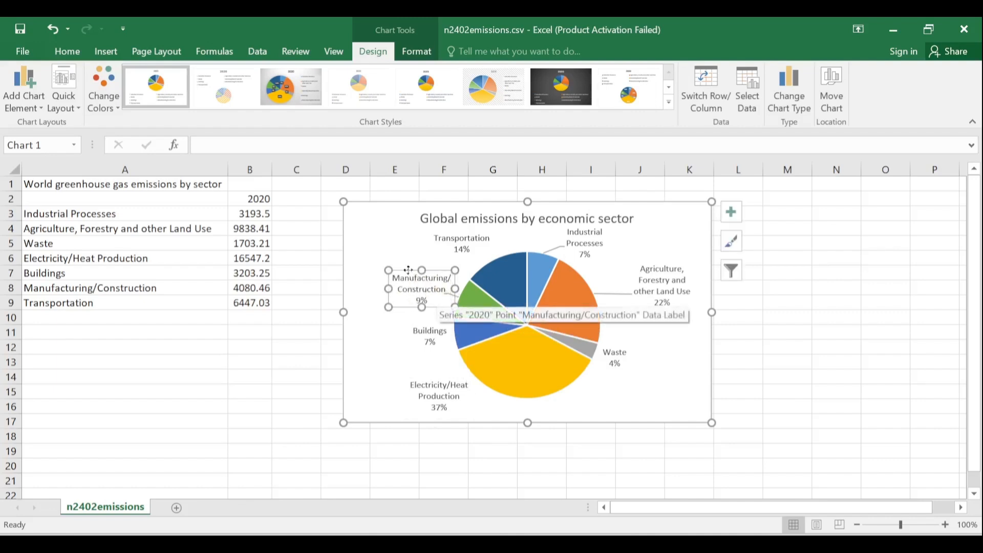
drag(409, 270, 396, 266)
click(677, 384)
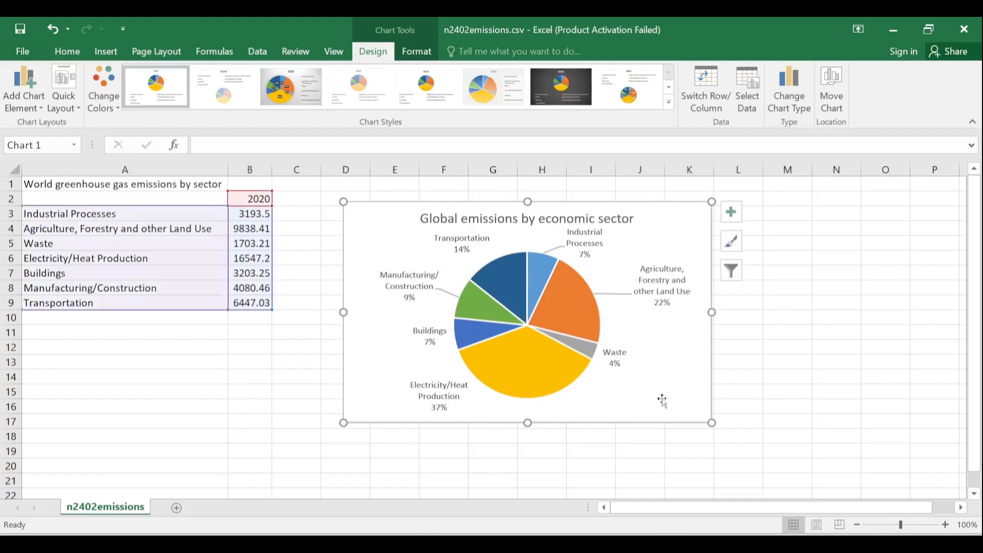
click(569, 310)
click(779, 367)
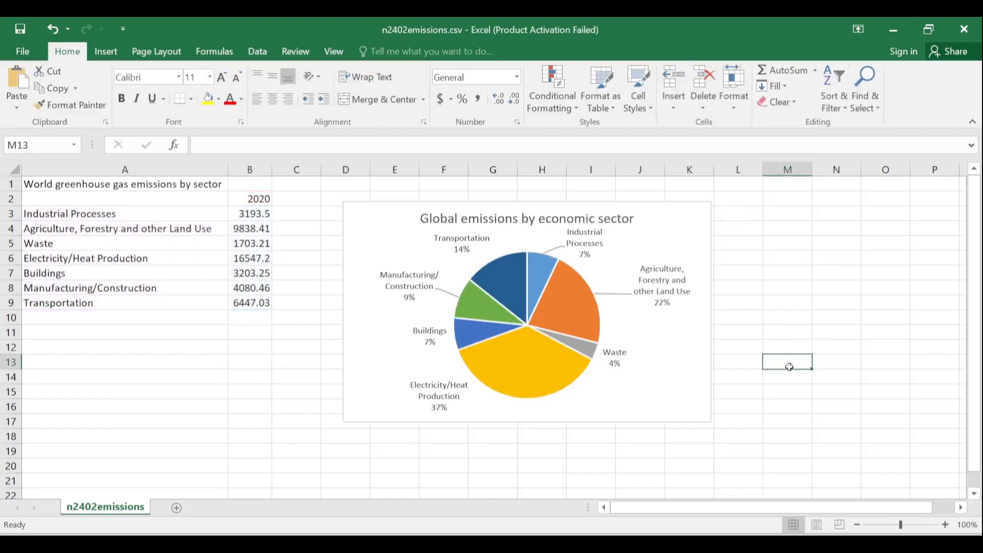
click(669, 357)
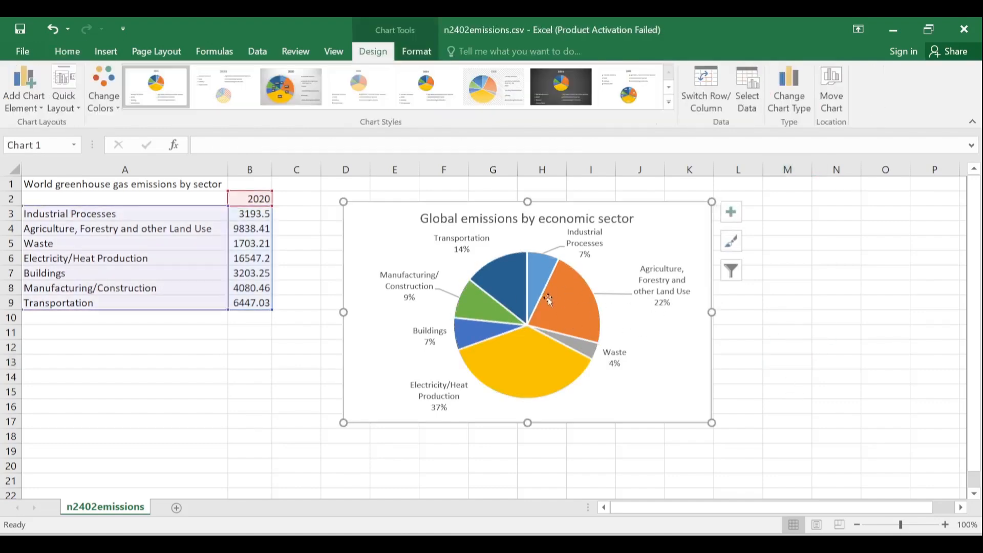
click(566, 306)
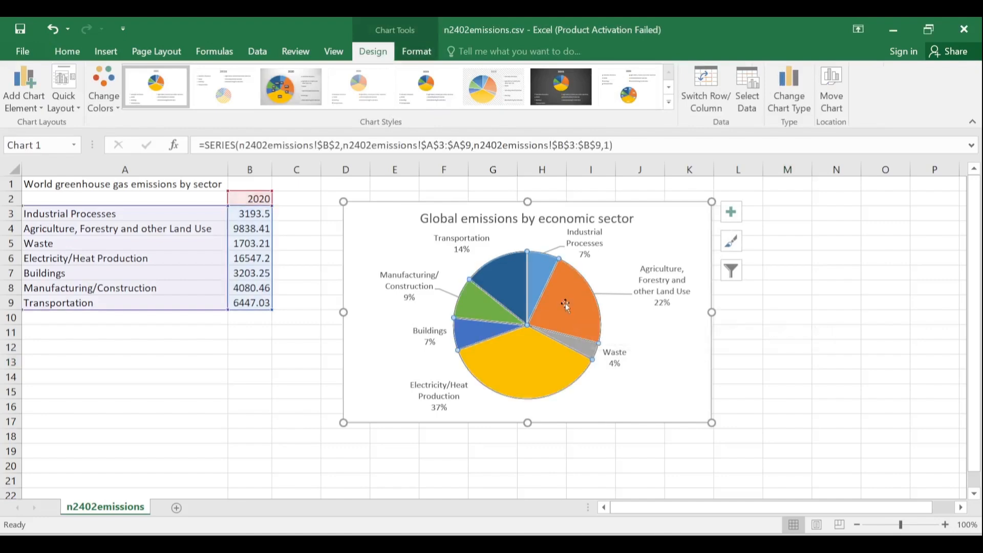
click(571, 295)
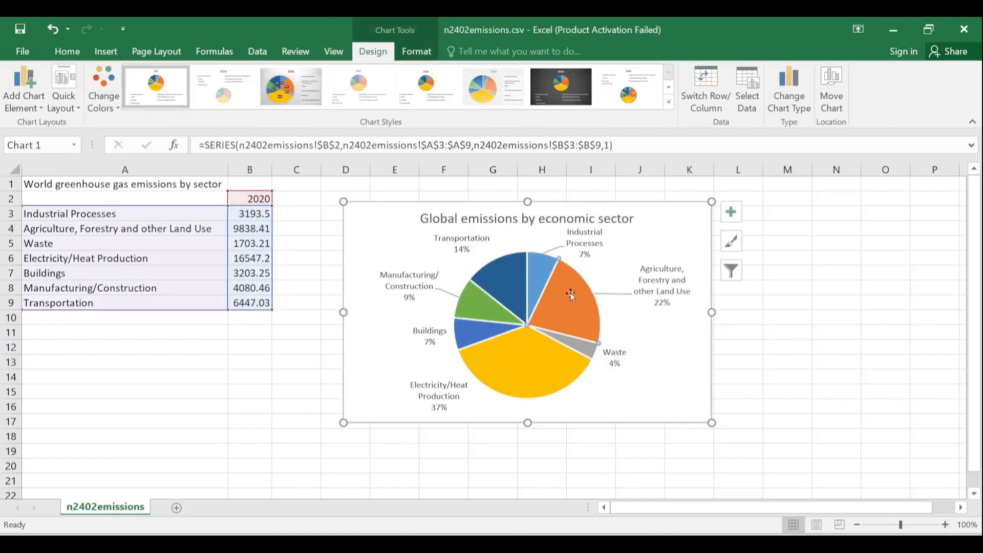
click(789, 349)
click(689, 360)
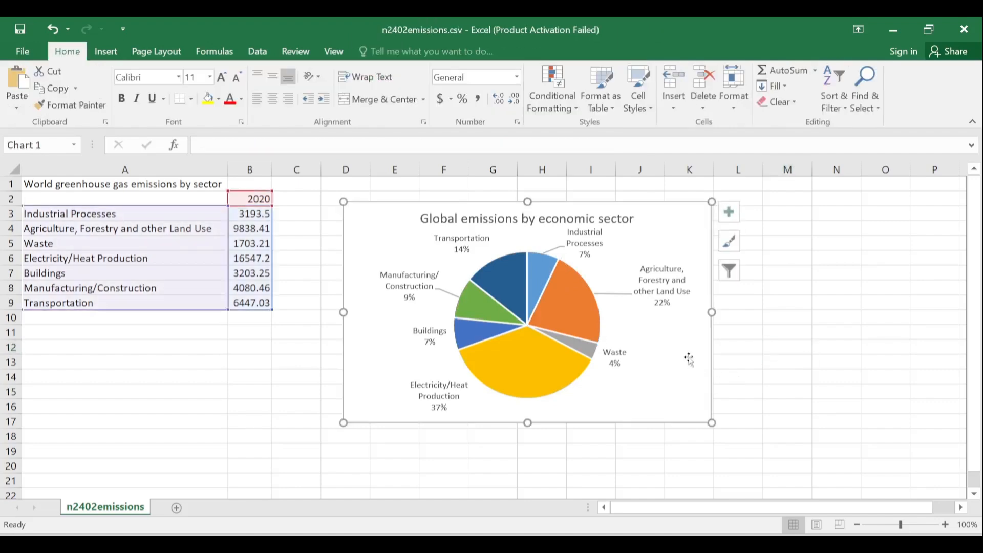
Step: Pull only the Agriculture, Forestry and other Land Use slice out of the pie
click(567, 311)
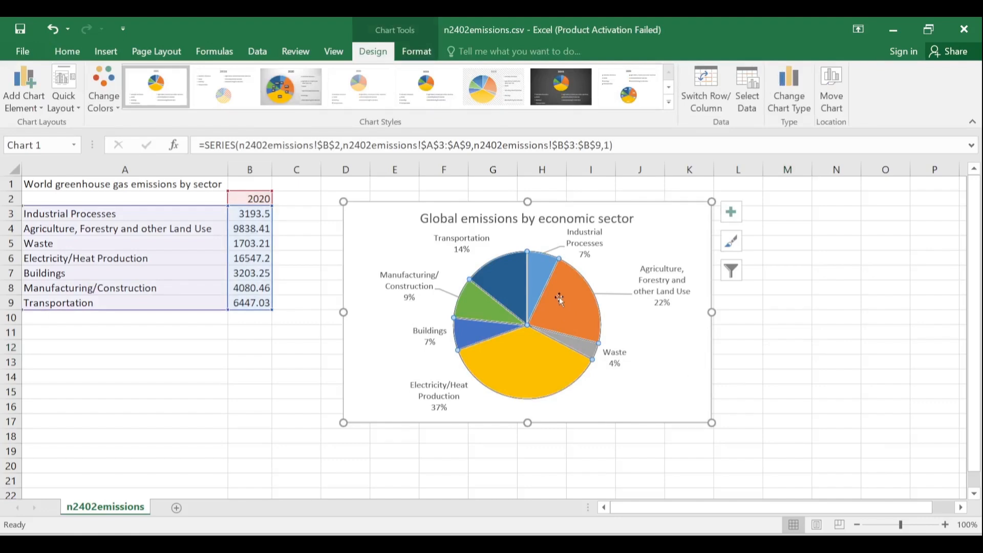
click(559, 297)
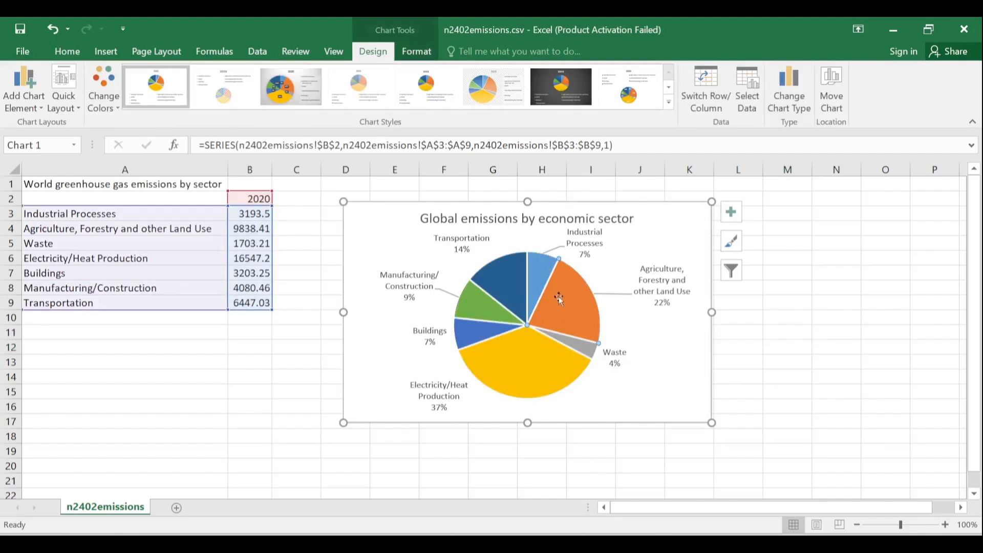
drag(559, 297, 575, 298)
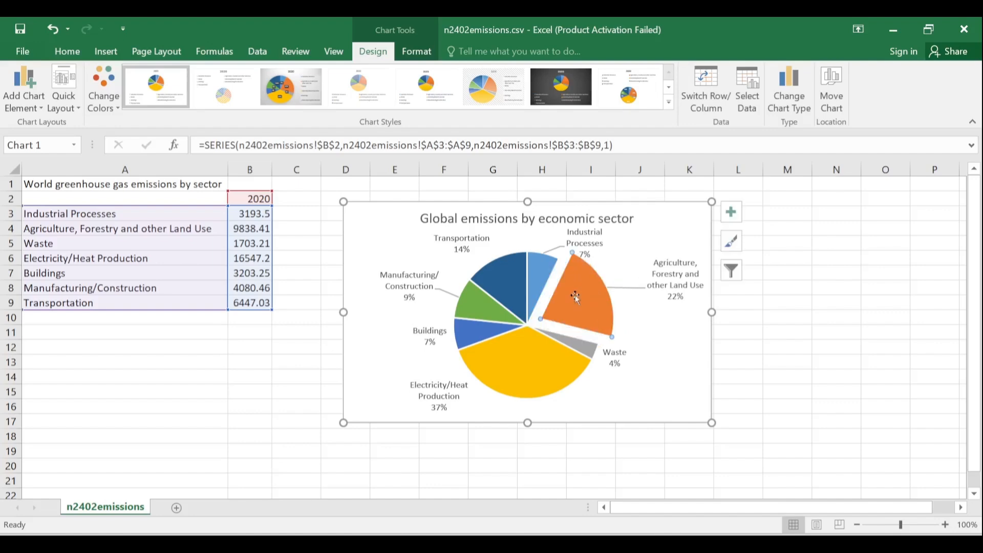
Step: Nudge the Industrial Processes label slightly to the right, away from the neighbouring slices
click(596, 242)
click(595, 241)
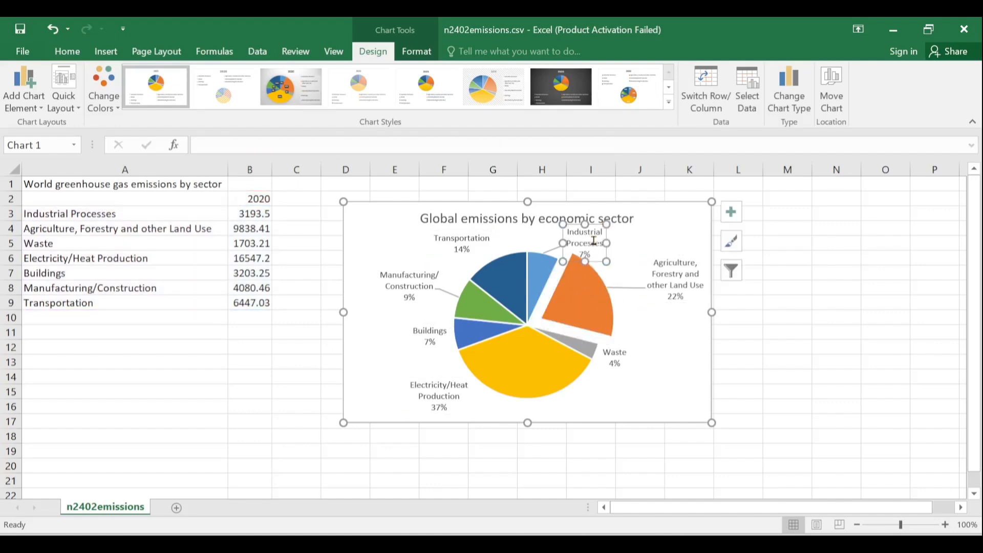
drag(595, 241, 599, 241)
Step: Bring the pulled-out Agriculture, Forestry and other Land Use slice a little closer to the pie, leaving a small gap
click(613, 278)
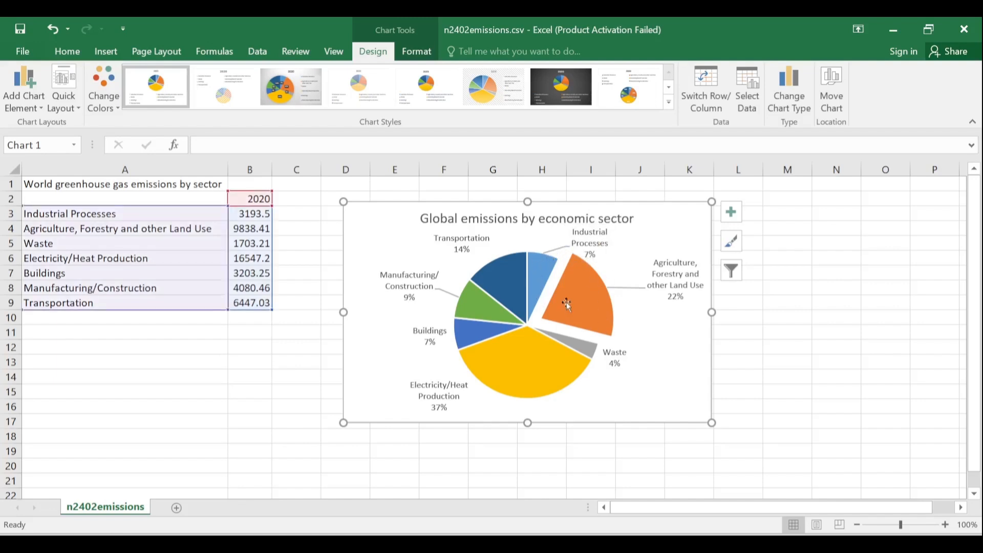
drag(568, 302, 580, 305)
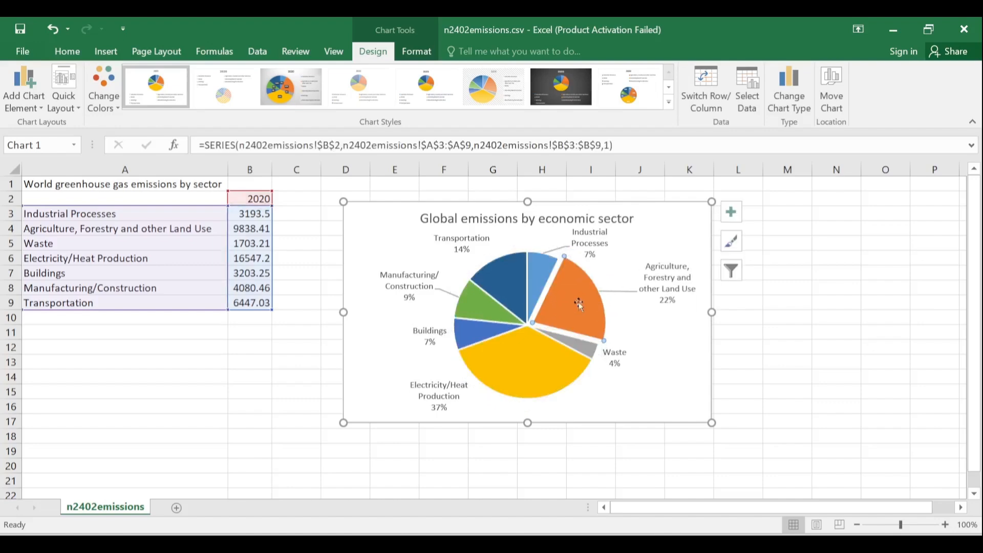
click(658, 337)
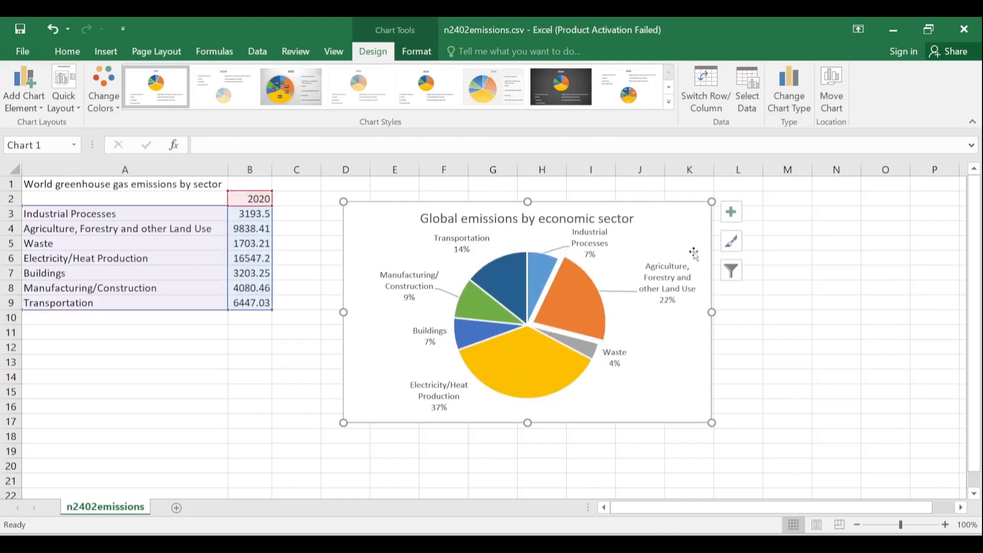
Step: Read task 30 in the question paper and switch to the PowerPoint presentation to view the Industry sources slide
key(alt+Tab)
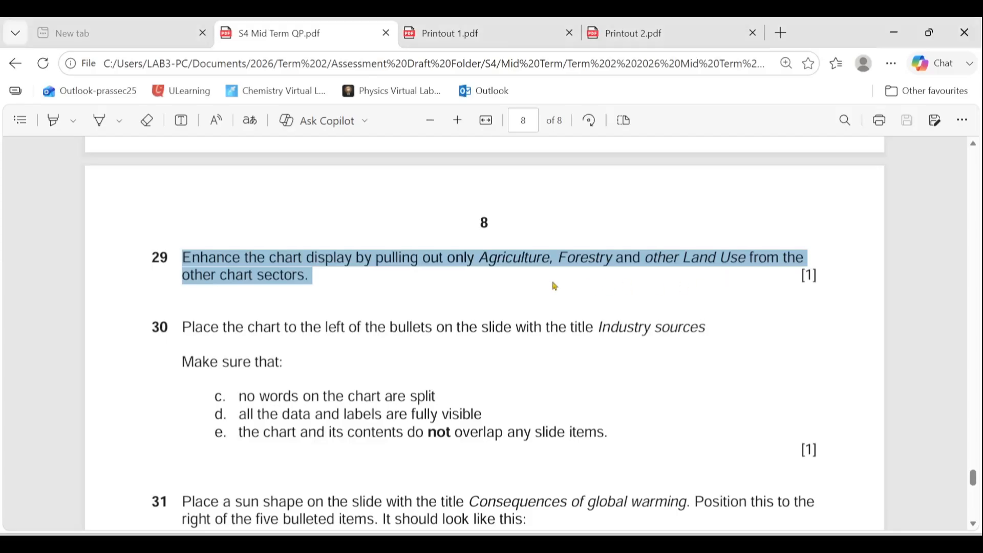
drag(185, 328, 710, 337)
key(alt+Tab)
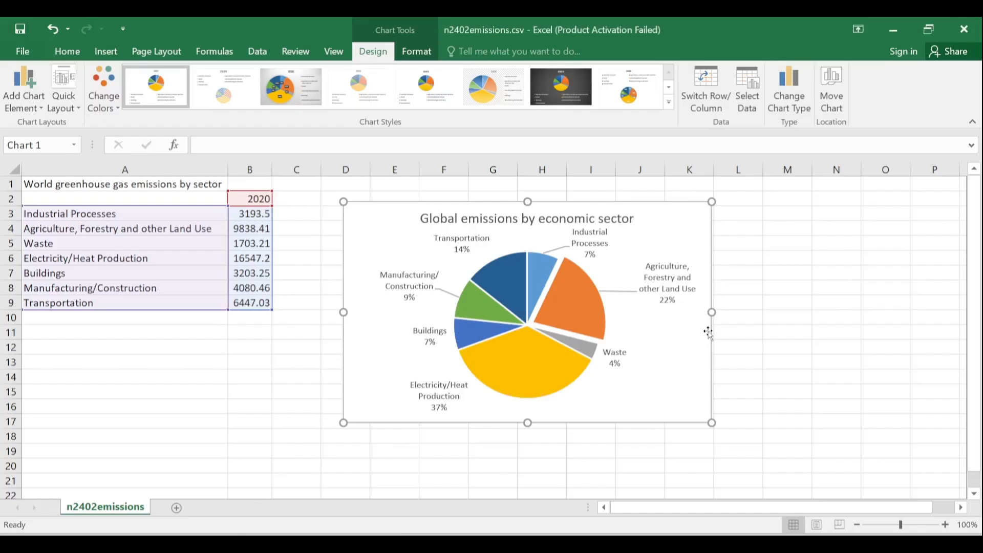
key(alt+Tab)
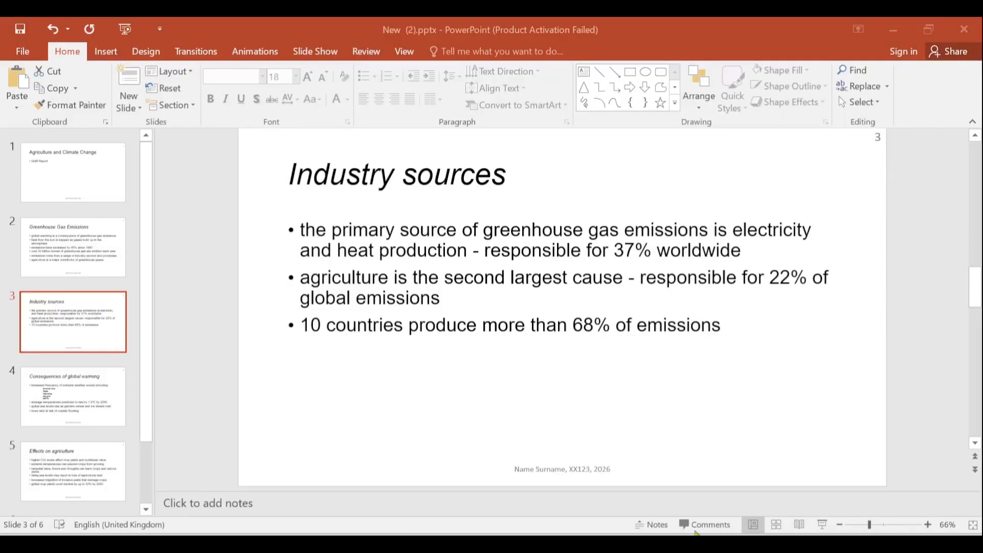
scroll(72, 325, down, 3)
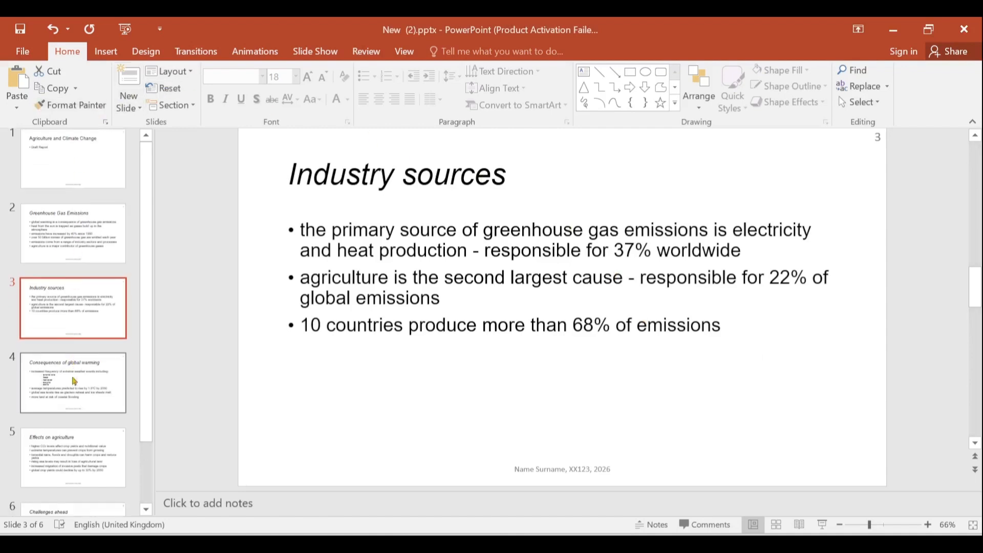
scroll(80, 445, up, 3)
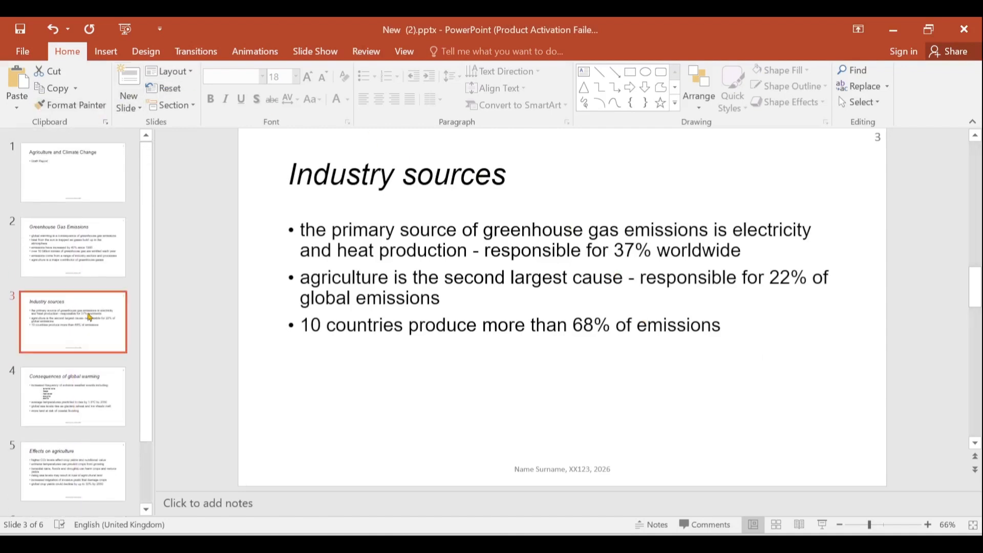